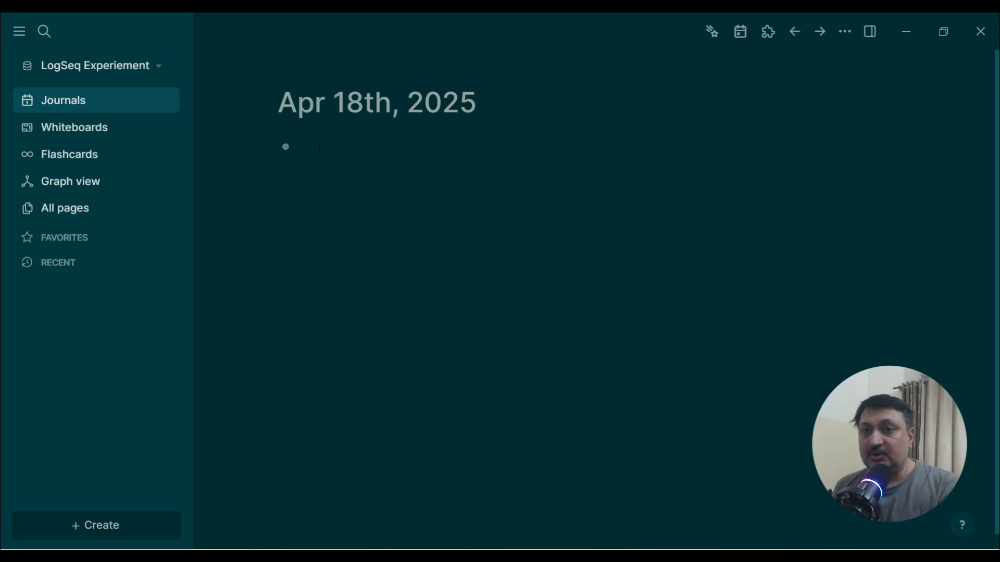
Step: Write a journal block reading Observation > Questions> Hypothesis > Pact > Reflect and start a new block
text(IO)
key(BackSpace)
key(BackSpace)
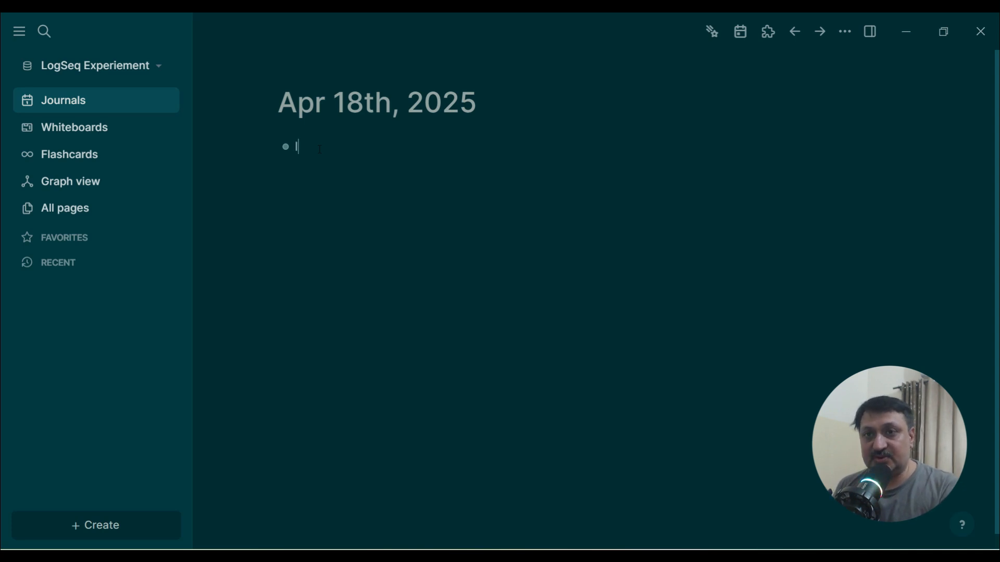
text(Observation)
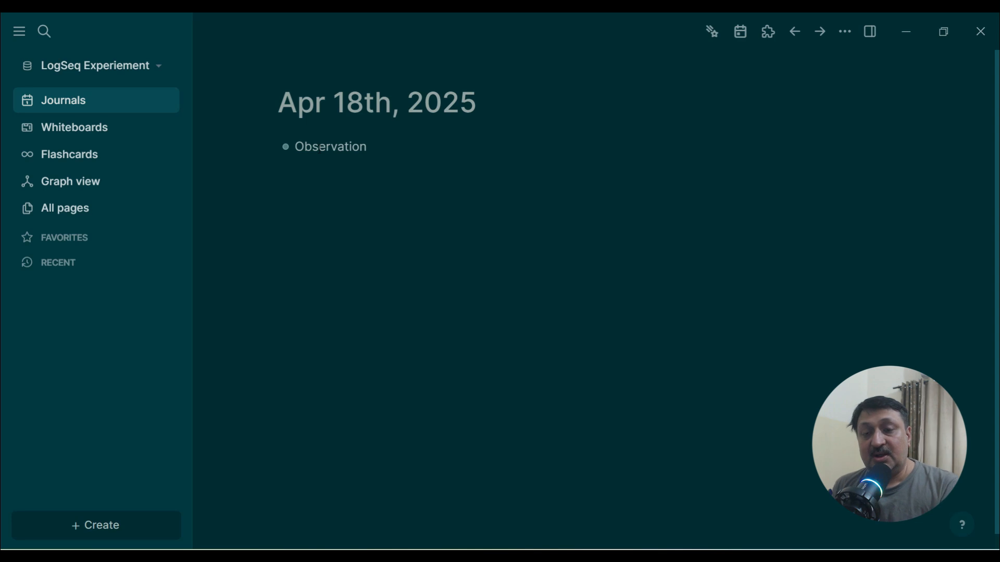
text(>)
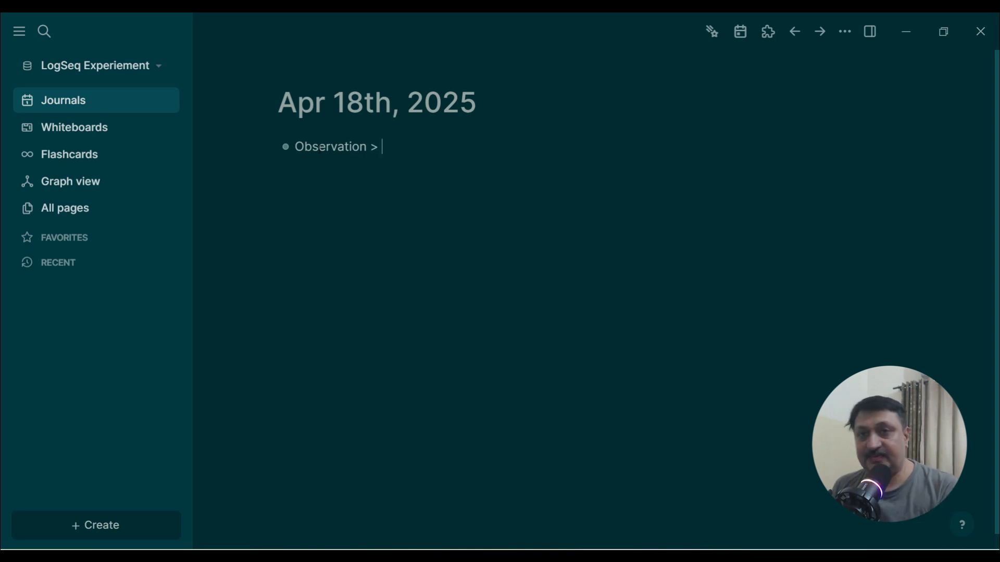
text( Question)
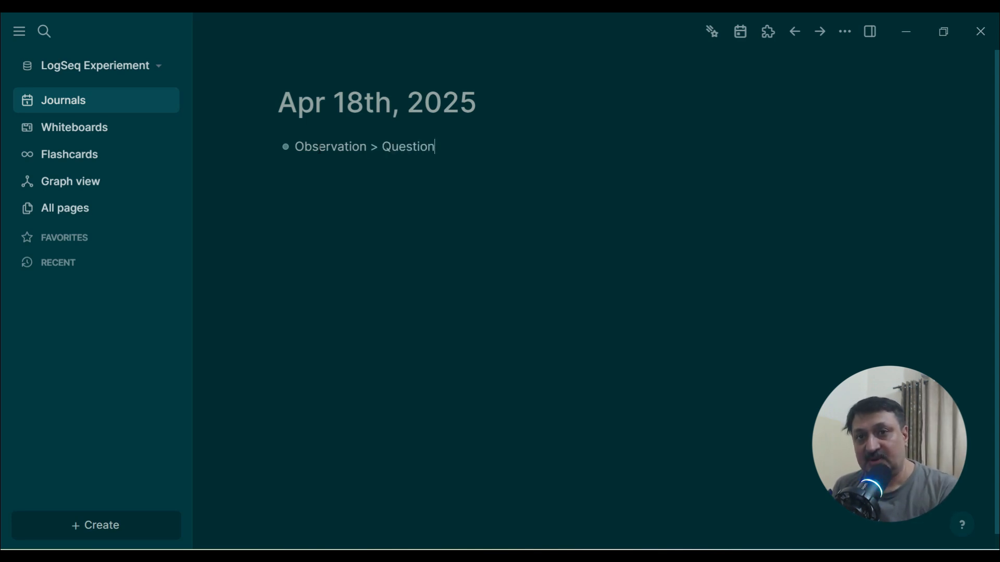
key(BackSpace)
text(ns)
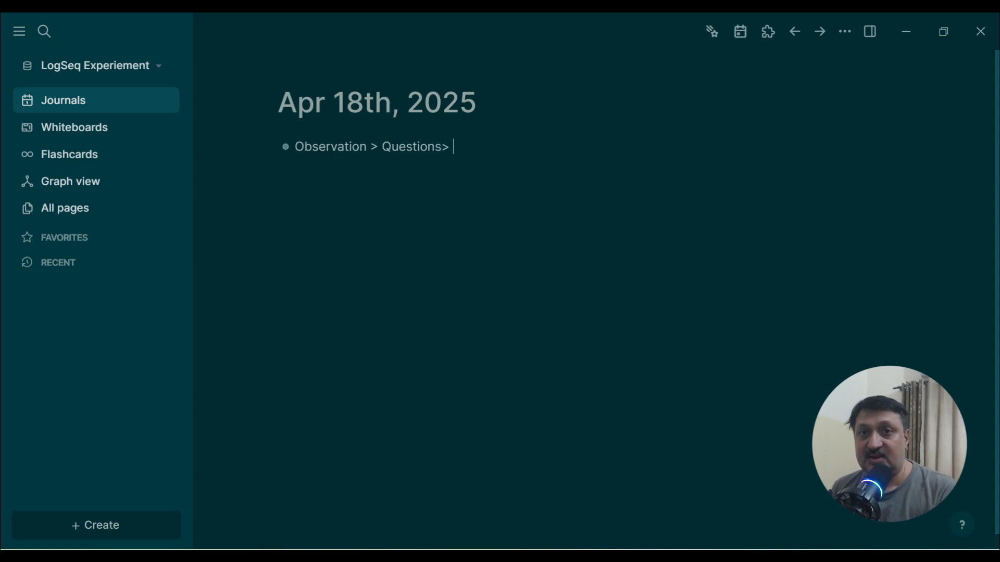
text(>)
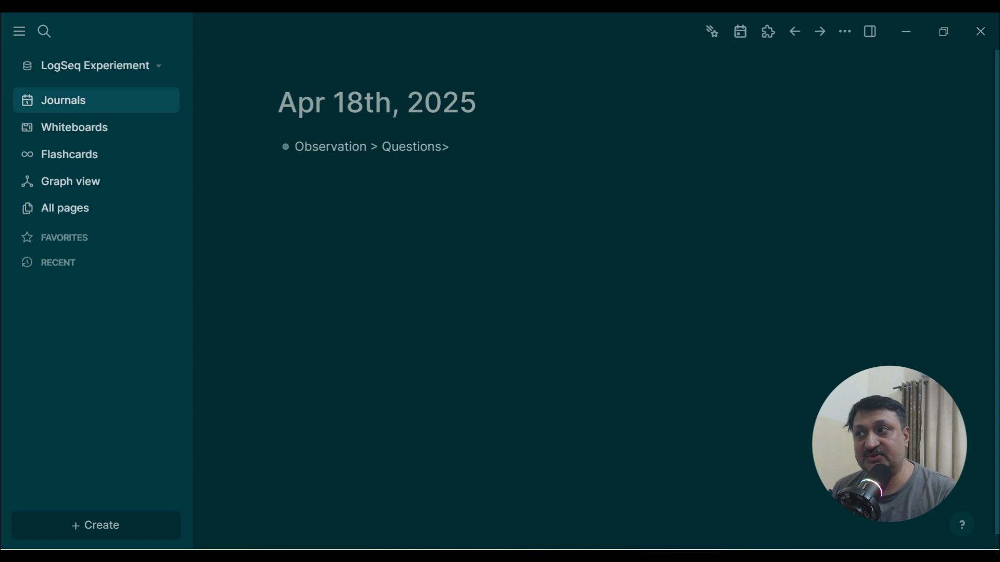
text( Hypothesis > <)
key(BackSpace)
text(Pact )
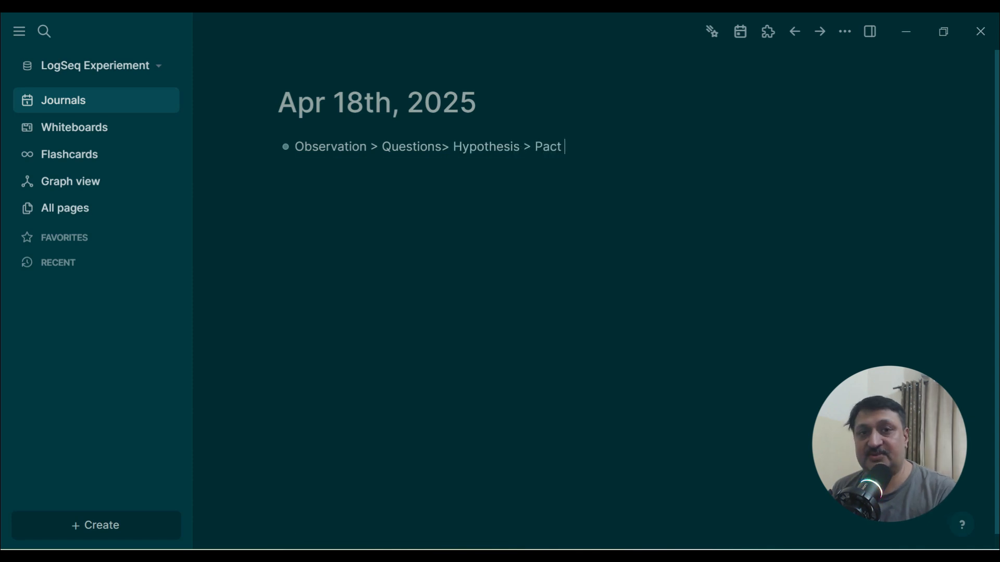
text(>)
text( Reflect)
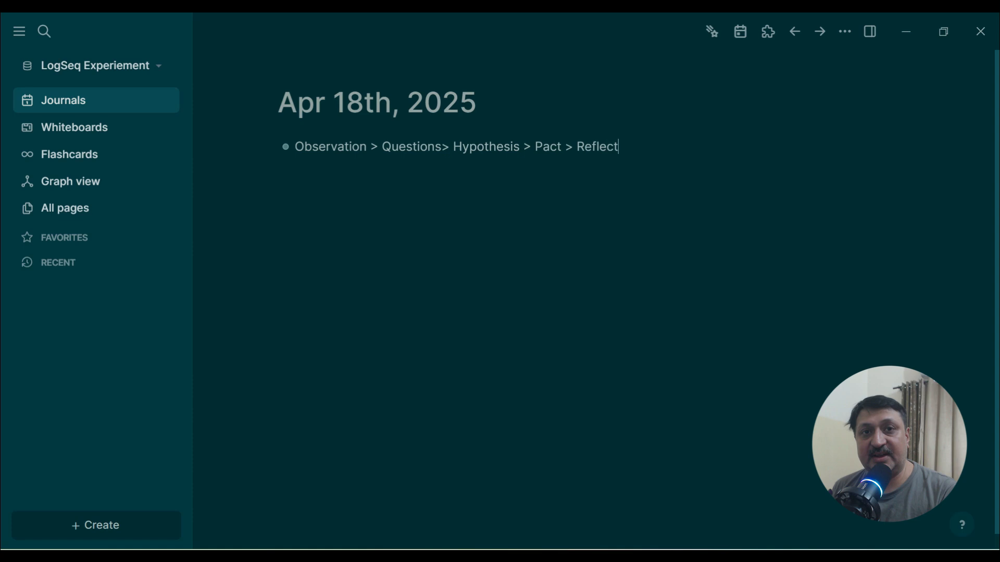
key(Return)
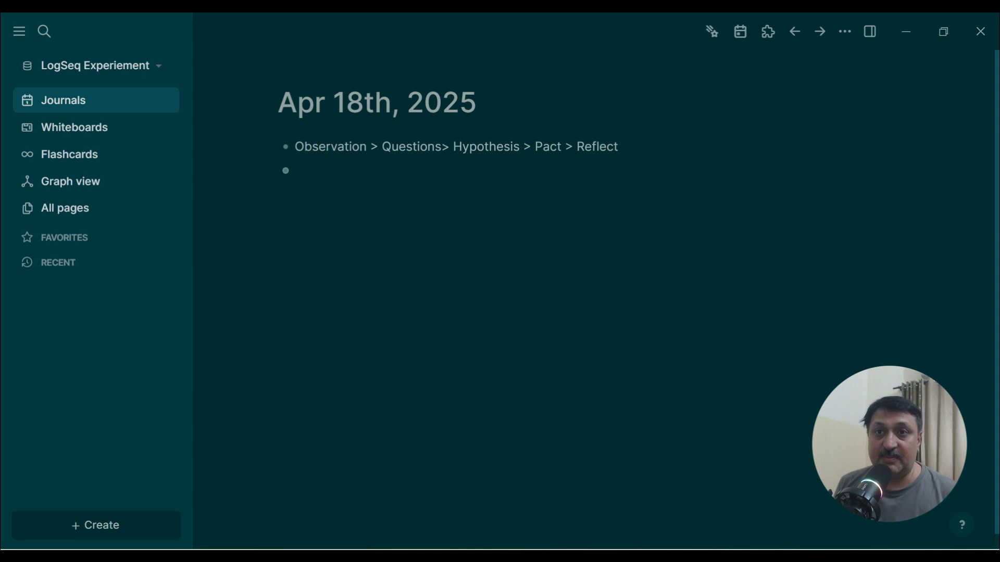
Step: Paste a block with a writing-hand emoji and an Observation page link, then start a new block
text(✍ [[Observation]])
key(Return)
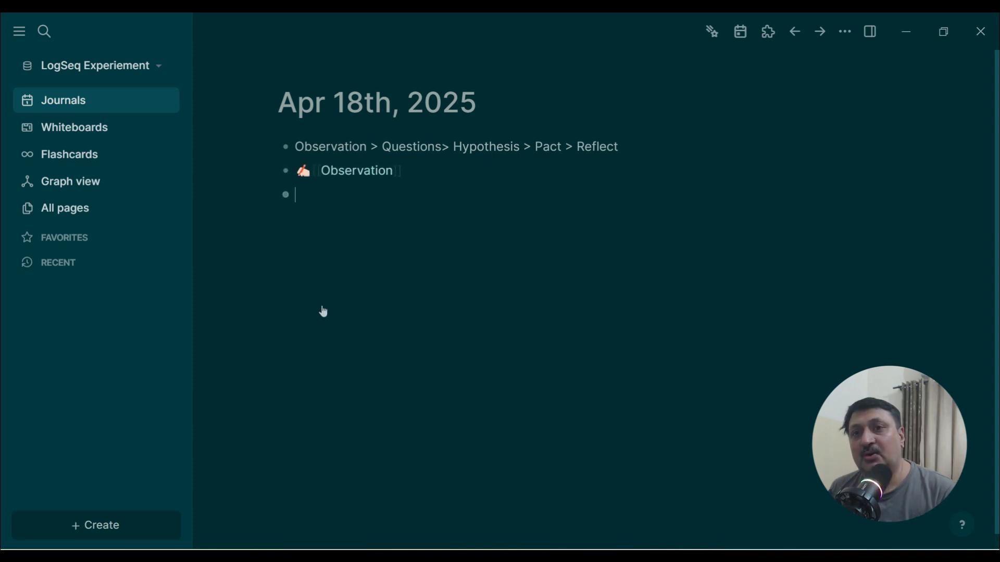
Step: Add a block with a red question-mark emoji followed by a link to a new Questions page
key(ctrl+e)
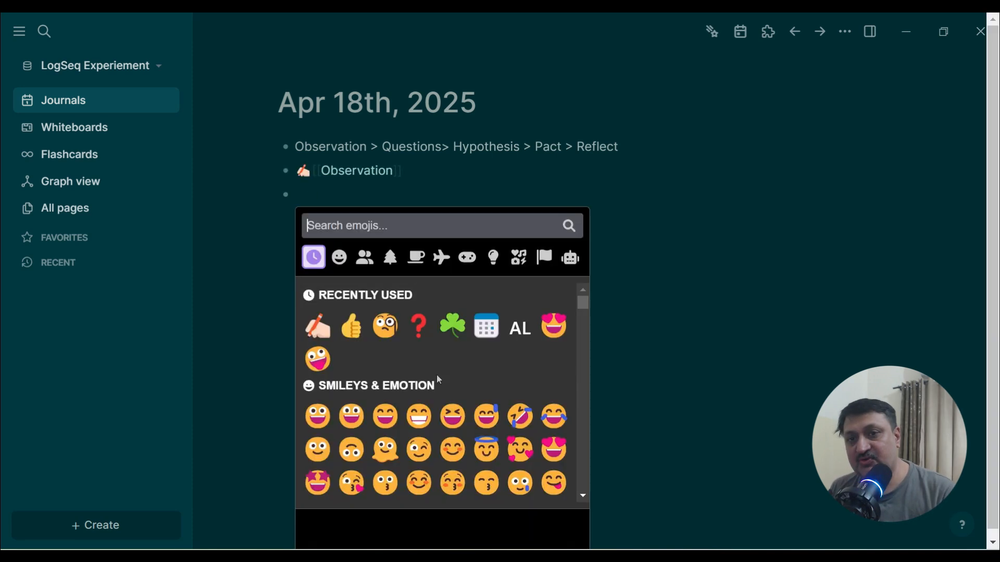
click(419, 326)
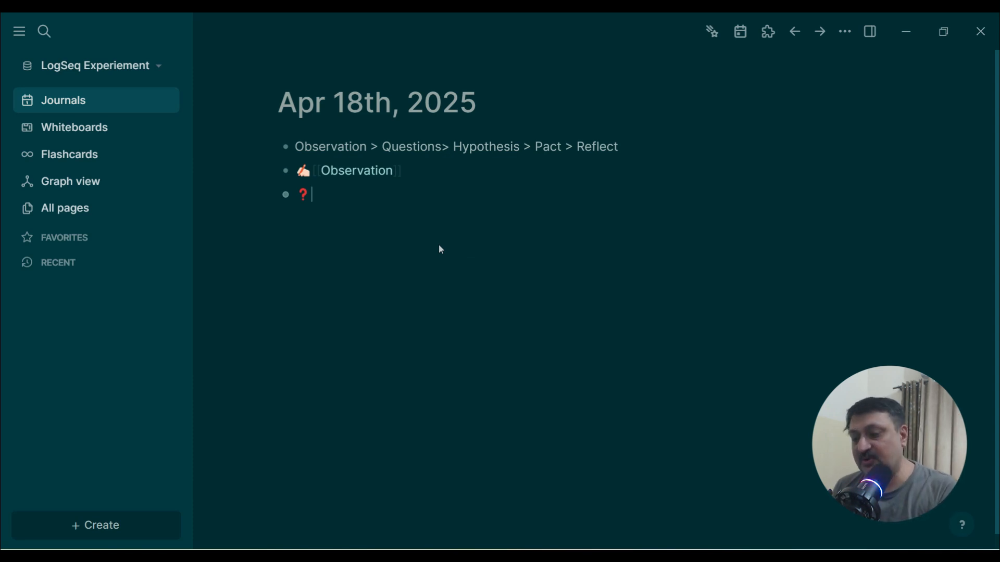
text([[Questions)
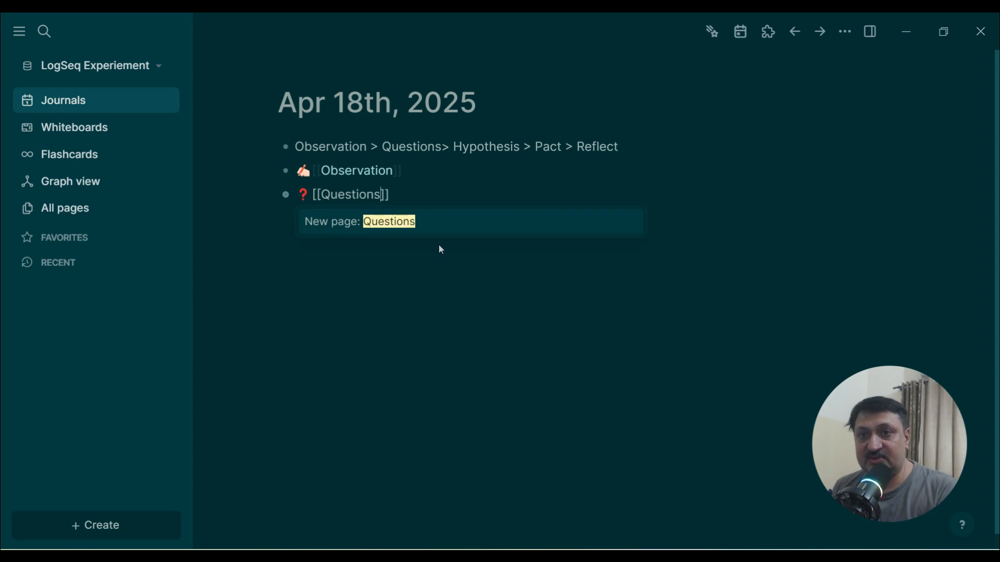
key(Return)
key(Return)
Step: Add a block with a thought-bubble emoji and a link to a new Hypothesis page
text(/)
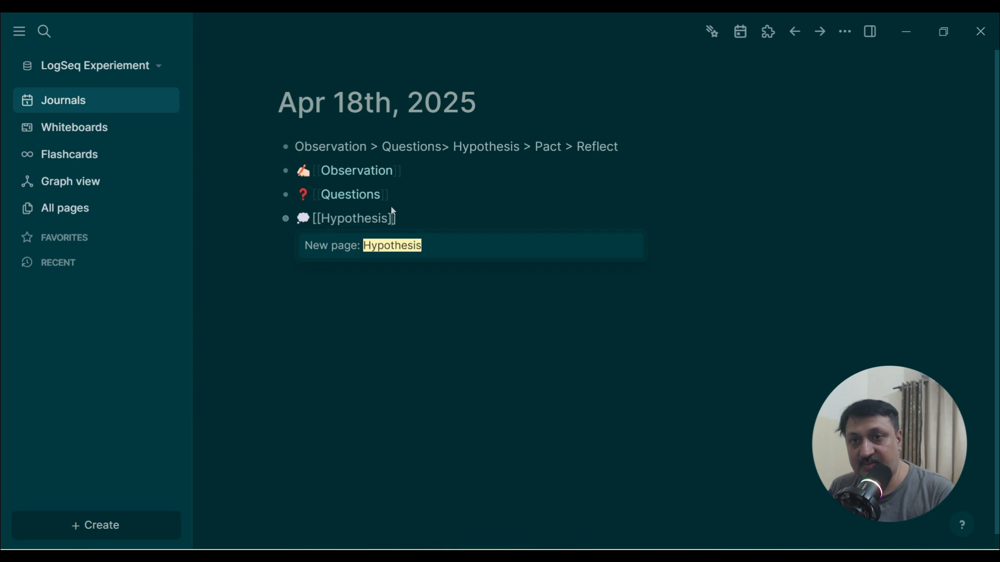
key(Return)
key(Return)
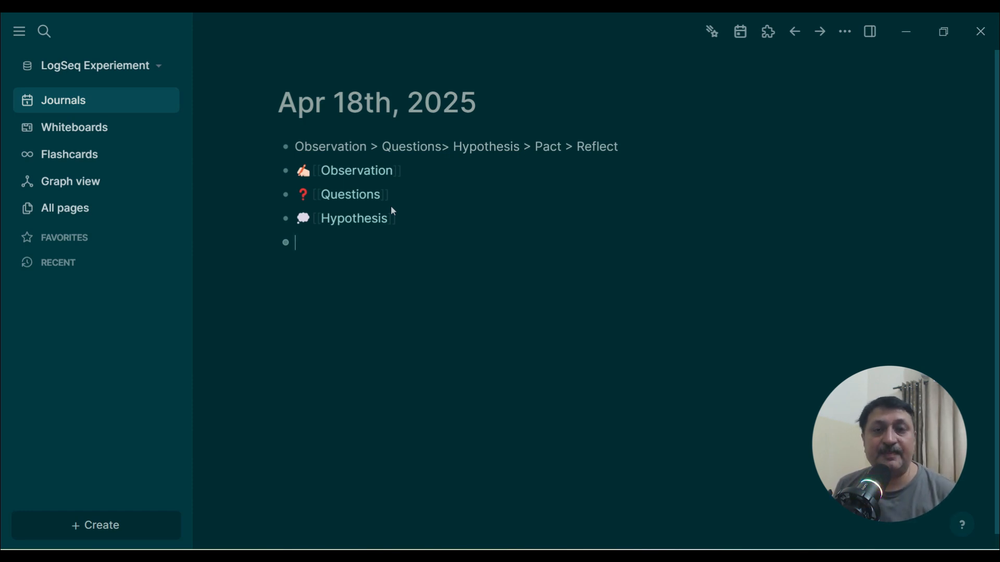
Step: Paste a Pact page-link block below Hypothesis and start an indented child block under it
click(394, 215)
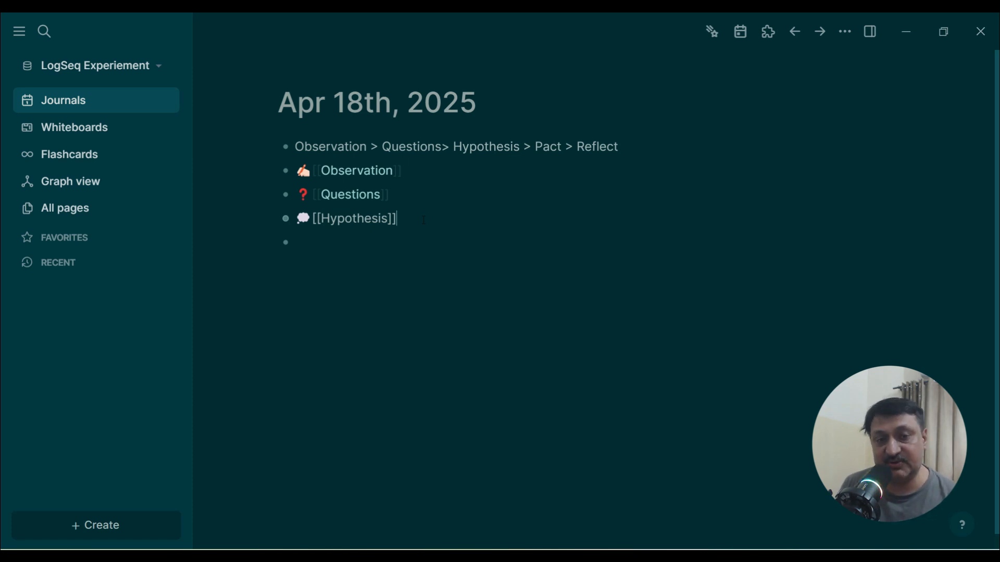
key(Return)
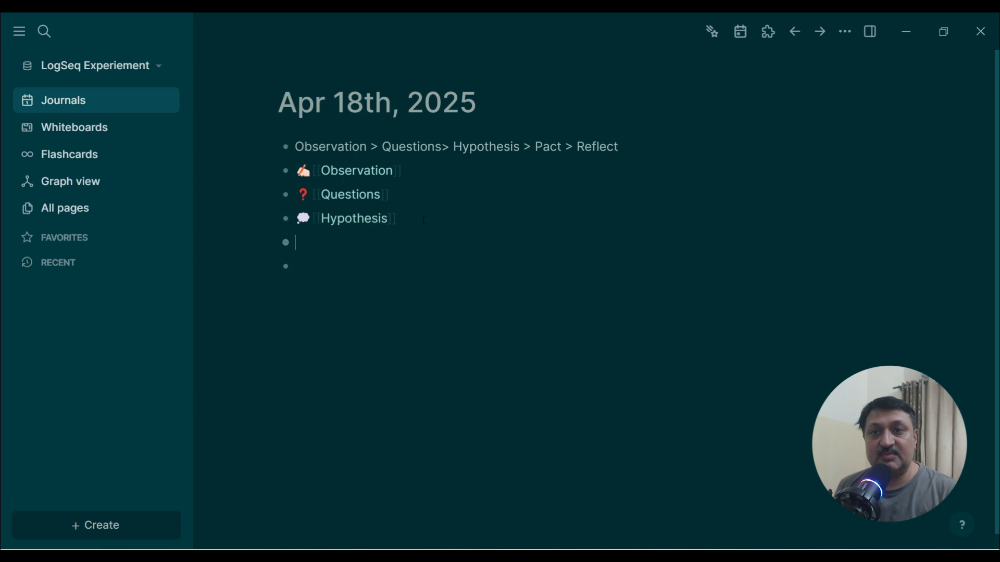
text(🤝 [[Pact]])
key(Return)
key(Tab)
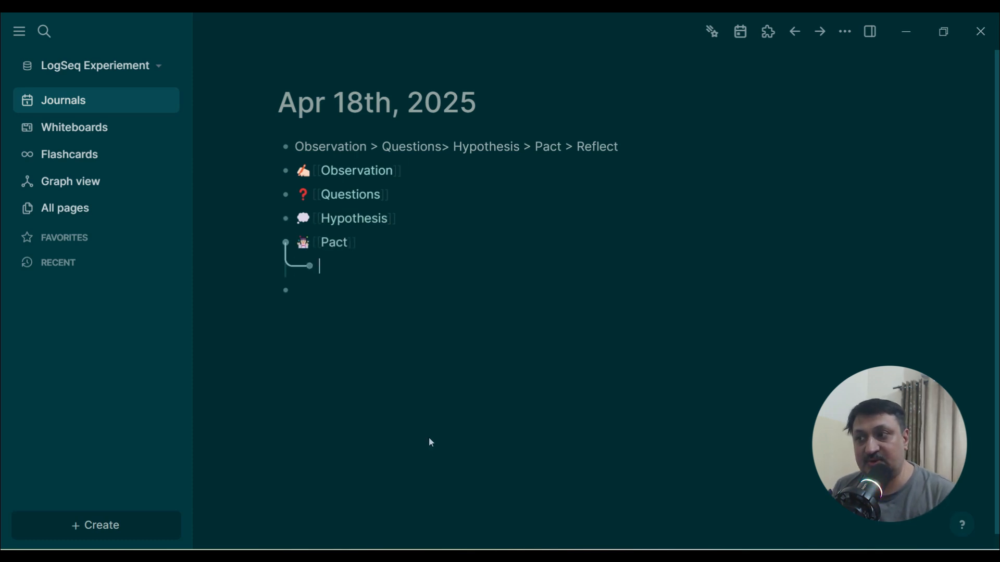
Step: Write the Pact child as I will do [[Action]] for [[Iteration]]
text(I will do)
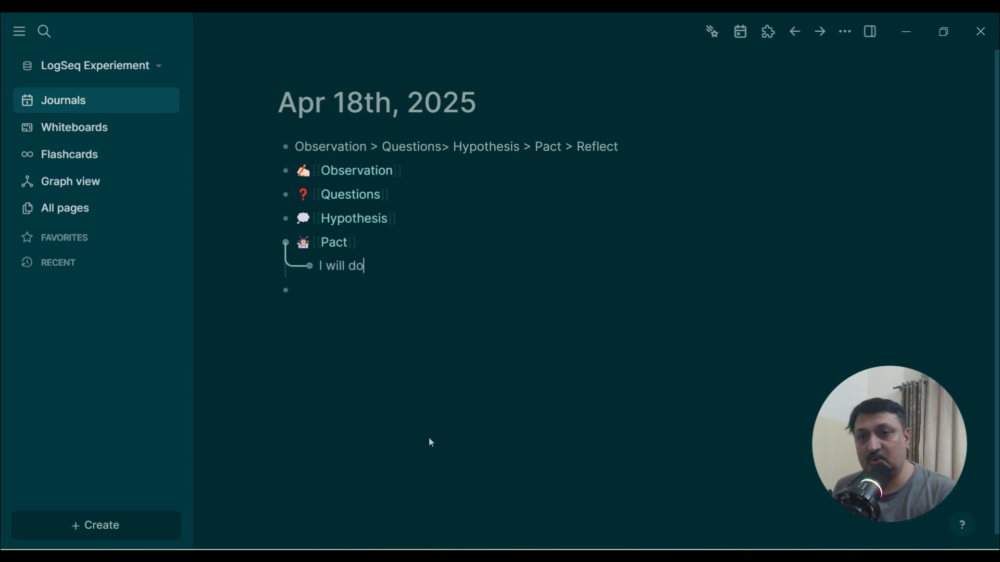
text( [[Action]] for)
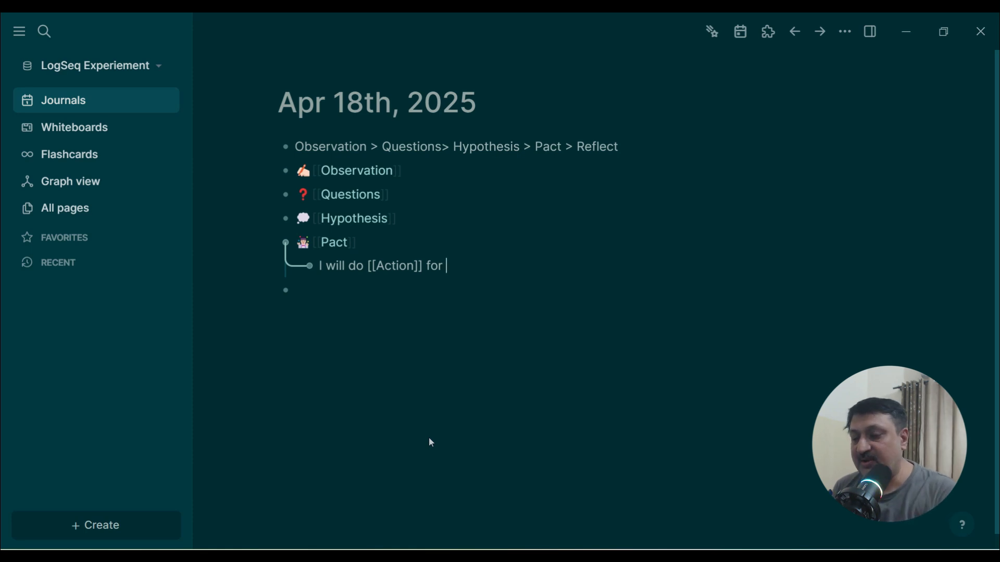
text(Repea)
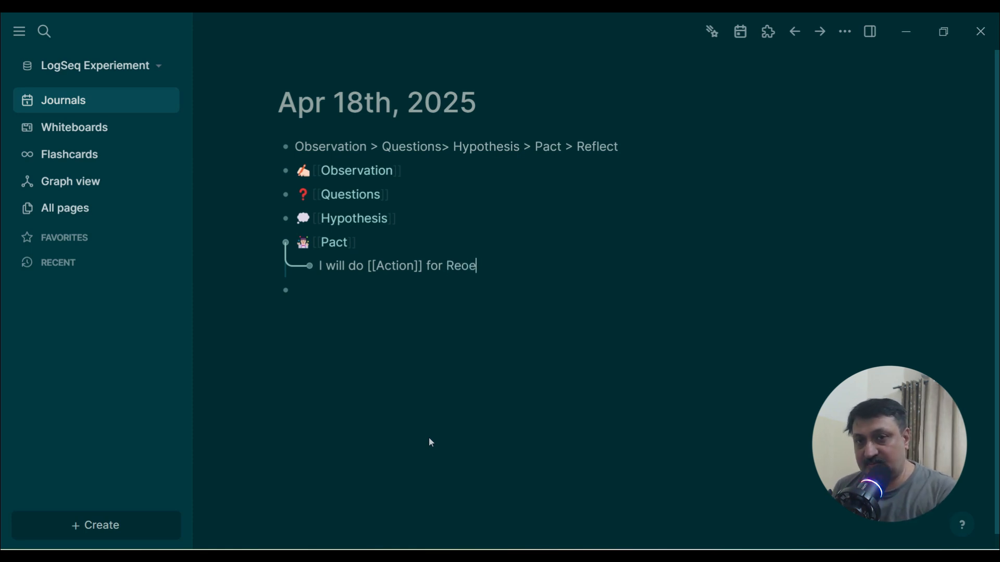
key(BackSpace)
key(BackSpace)
text(eat for)
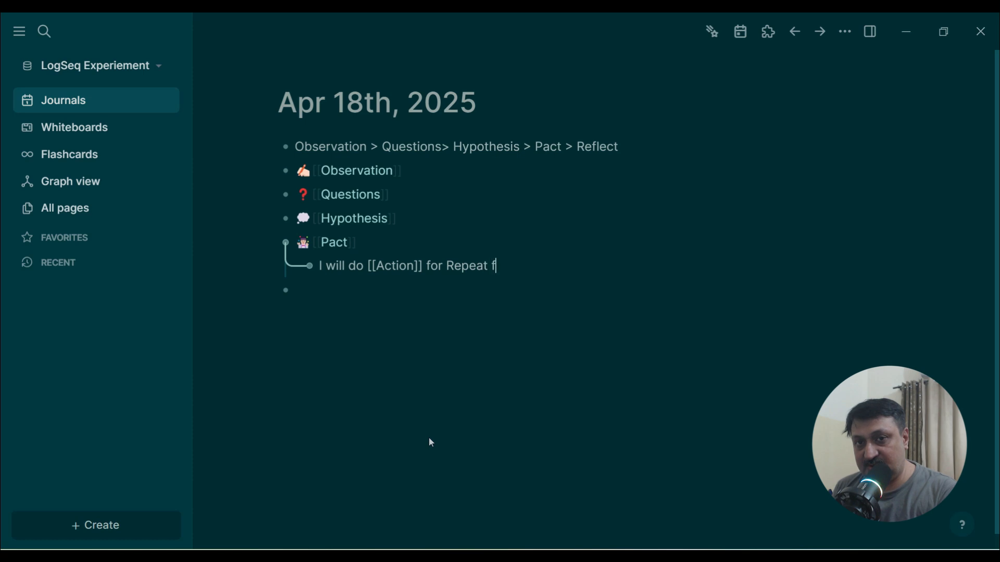
text([[90 Days]])
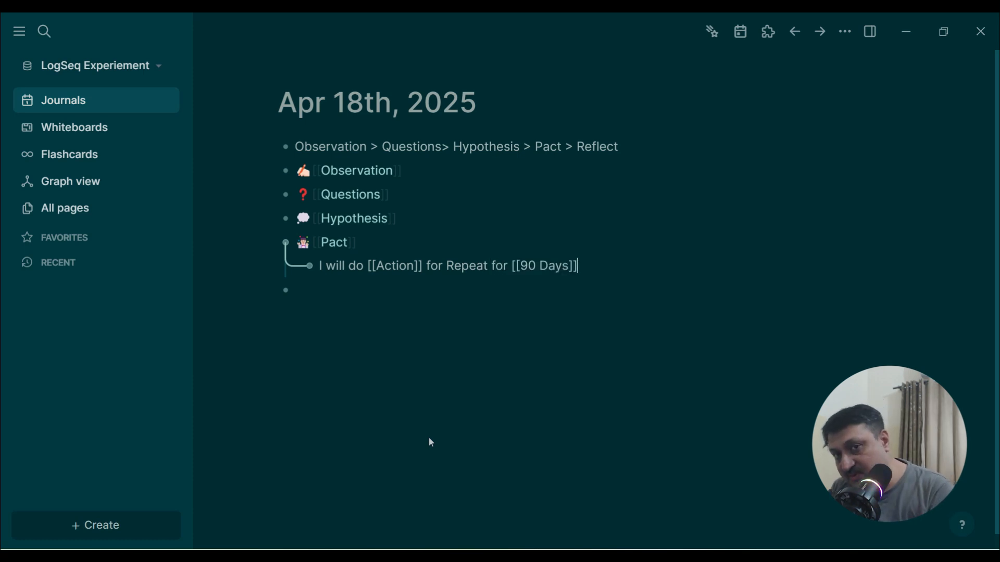
key(BackSpace)
key(BackSpace)
key(BackSpace)
key(BackSpace)
key(BackSpace)
key(BackSpace)
key(BackSpace)
key(BackSpace)
key(BackSpace)
key(BackSpace)
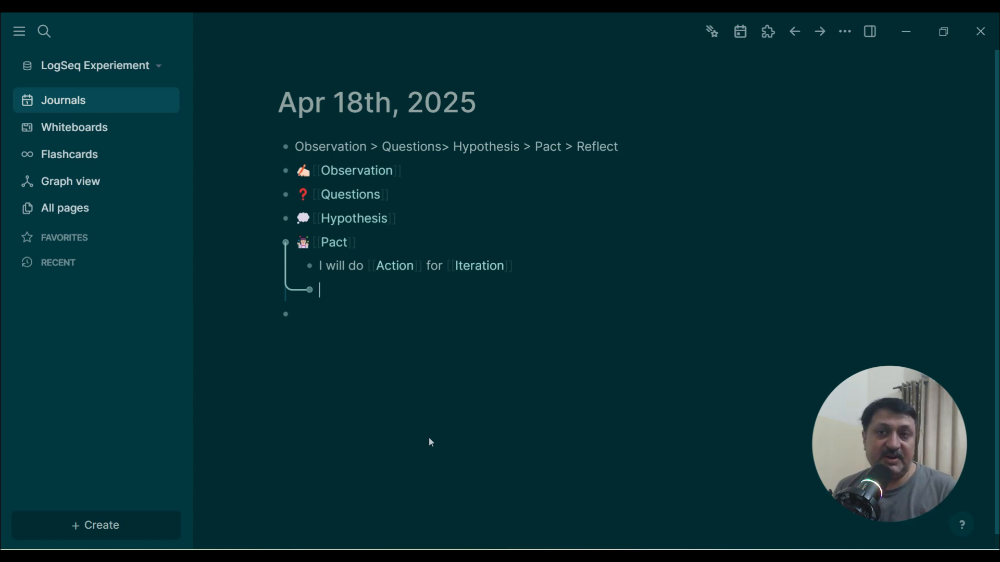
Step: Add an outdented block with a face-with-monocle emoji from the emoji picker and a Reflect page link
key(shift+Tab)
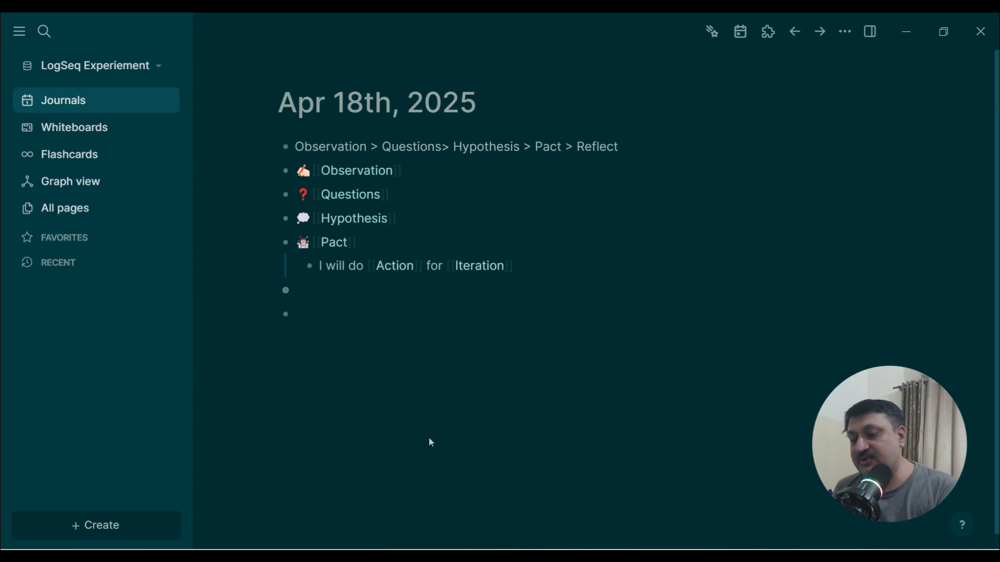
text([[)
key(BackSpace)
key(BackSpace)
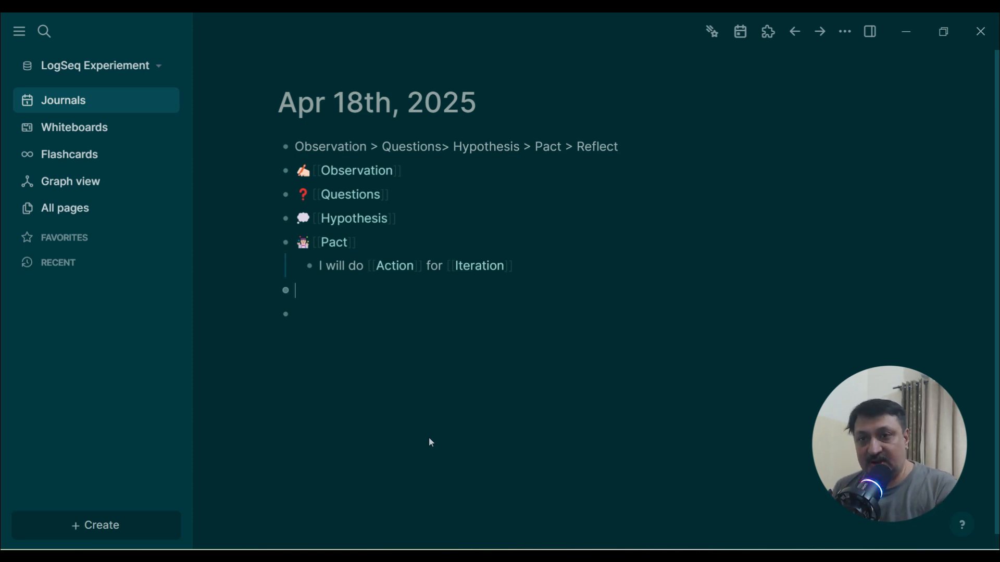
text(/re)
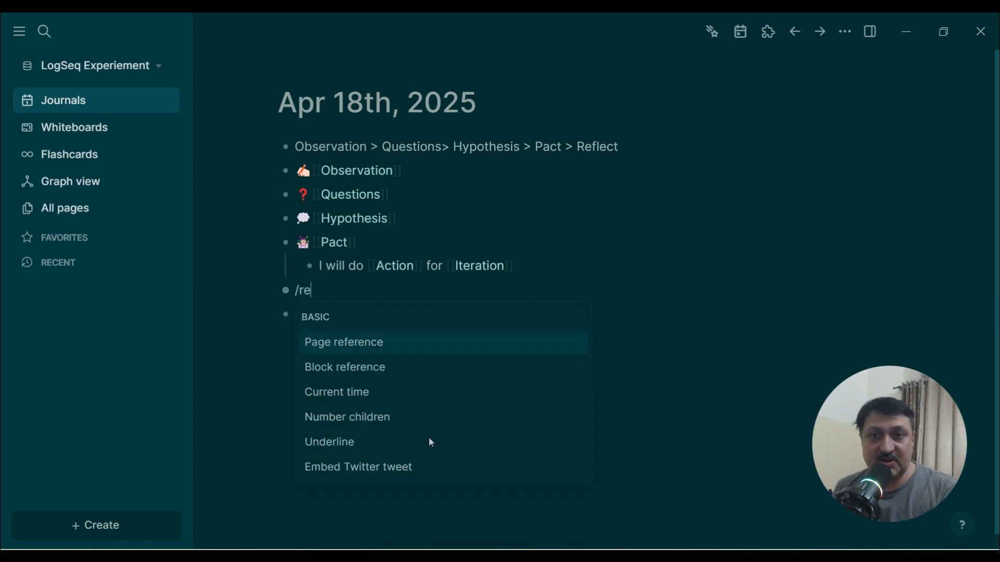
key(BackSpace)
key(BackSpace)
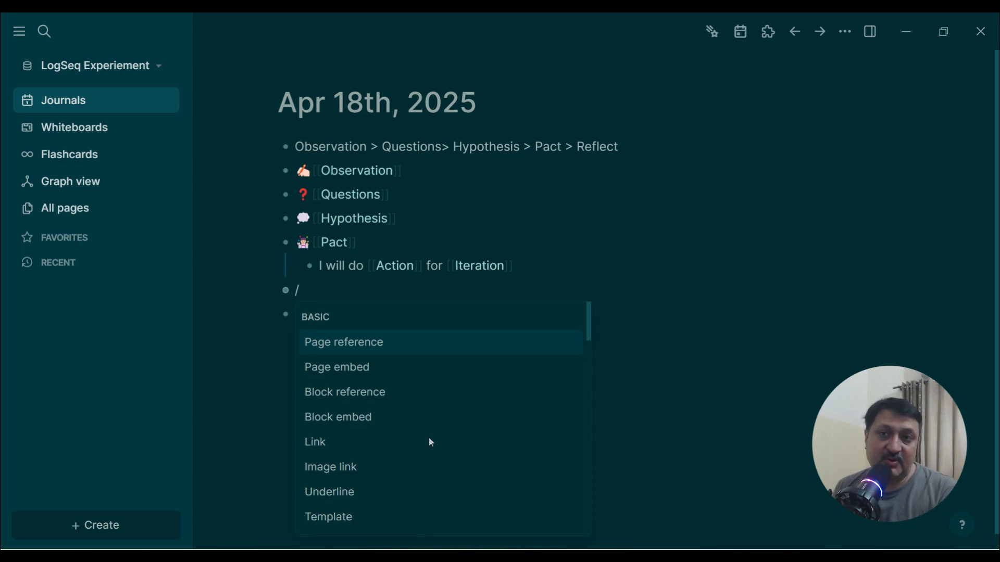
text(pi)
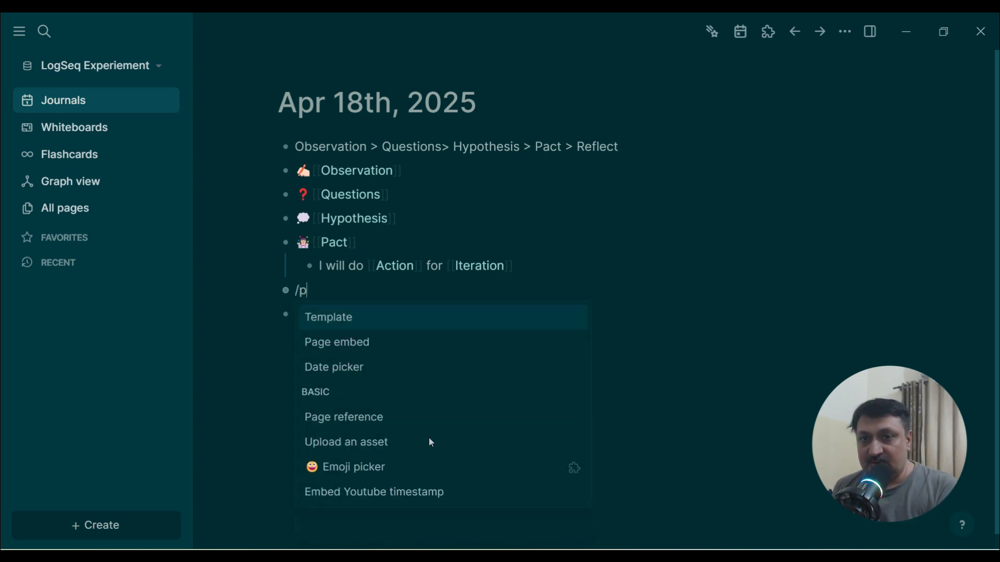
key(Down)
key(Return)
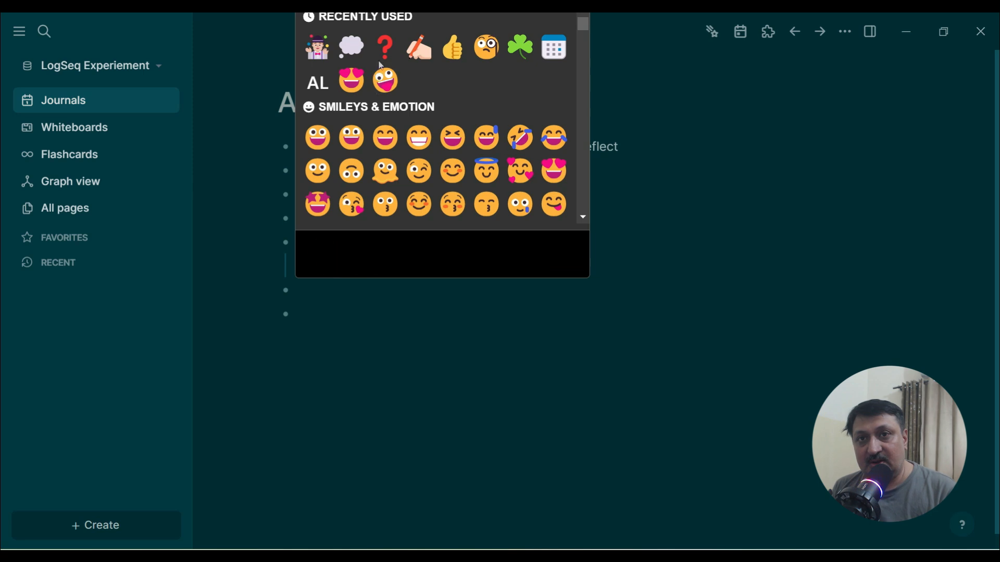
click(486, 48)
text([[Reflect)
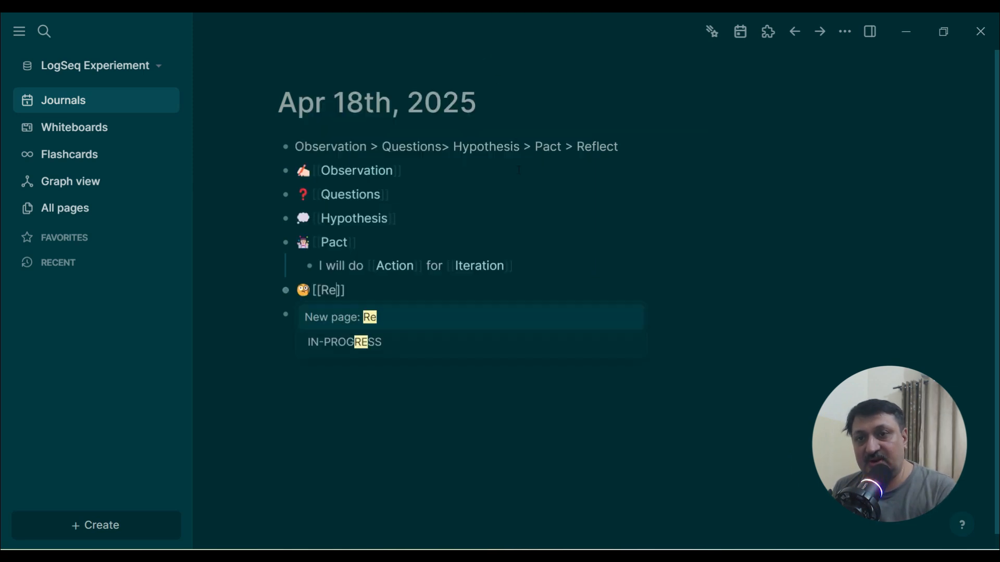
text(io)
key(BackSpace)
key(BackSpace)
key(Escape)
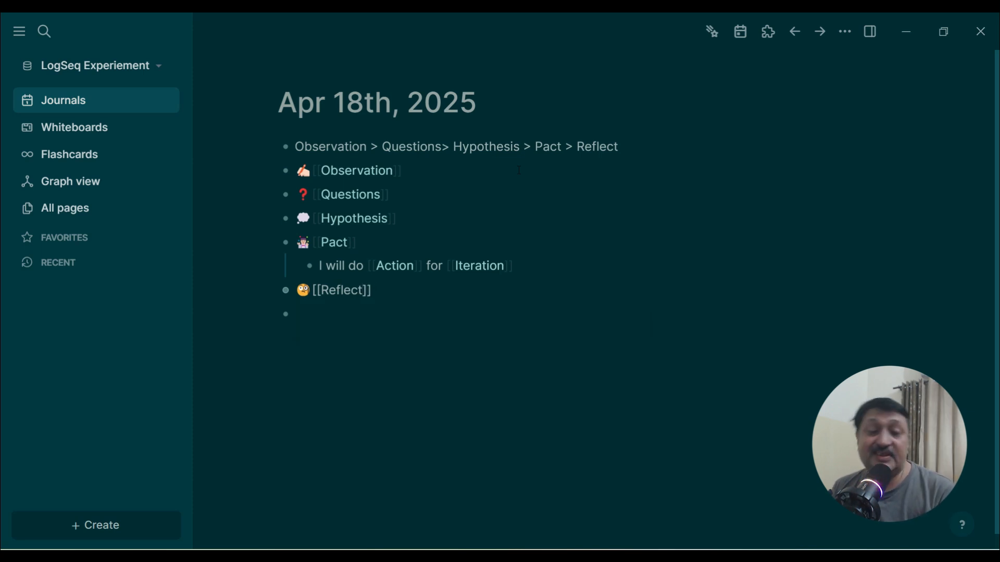
Step: Add indented children under Reflect reading What works and What does not work
key(Return)
key(Tab)
text(W)
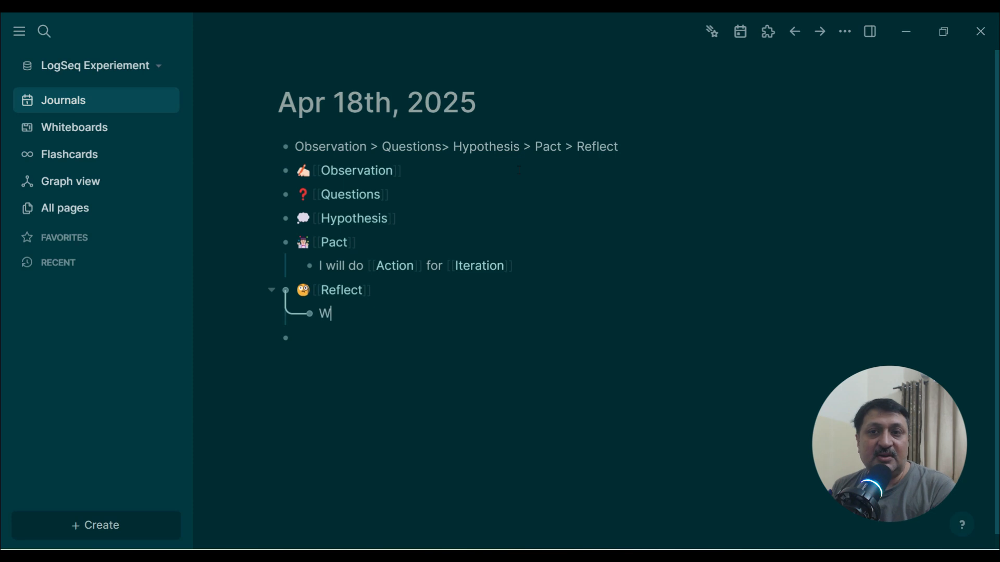
text(hat works)
key(Return)
text(What do)
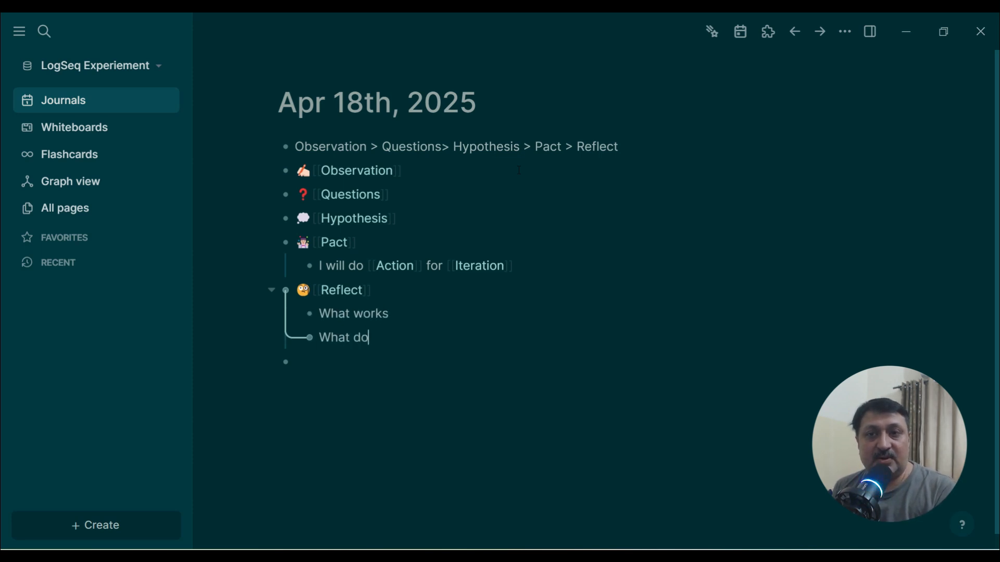
text(es not work.)
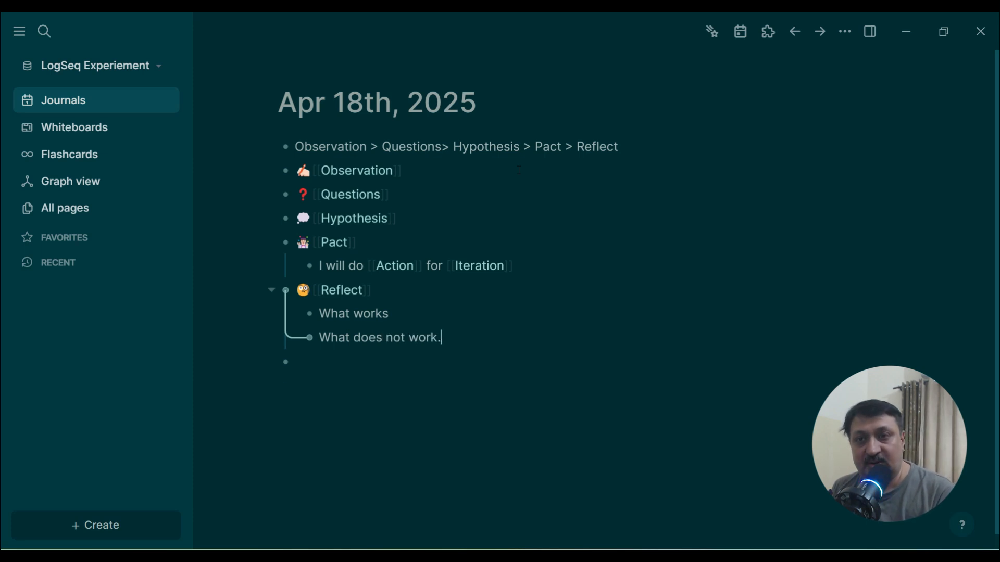
Step: Finish the What does not work. child and nest the whole outline under a new Tiny Experiment page-link block
key(Return)
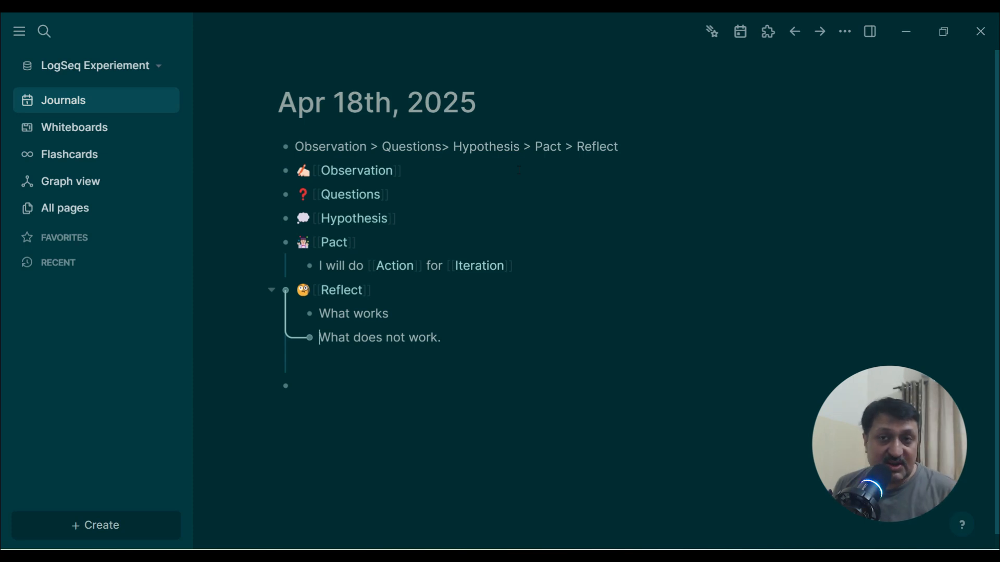
key(Up)
key(Up)
key(Down)
key(Down)
key(Down)
key(BackSpace)
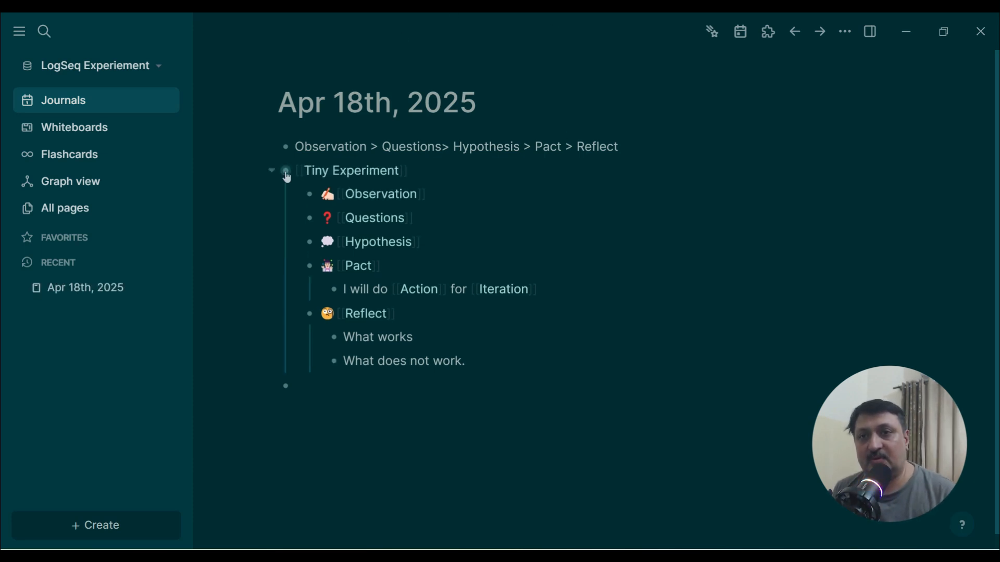
Step: Save the Tiny Experiment block as a template named Tiny Experiment, including the parent block
right_click(285, 170)
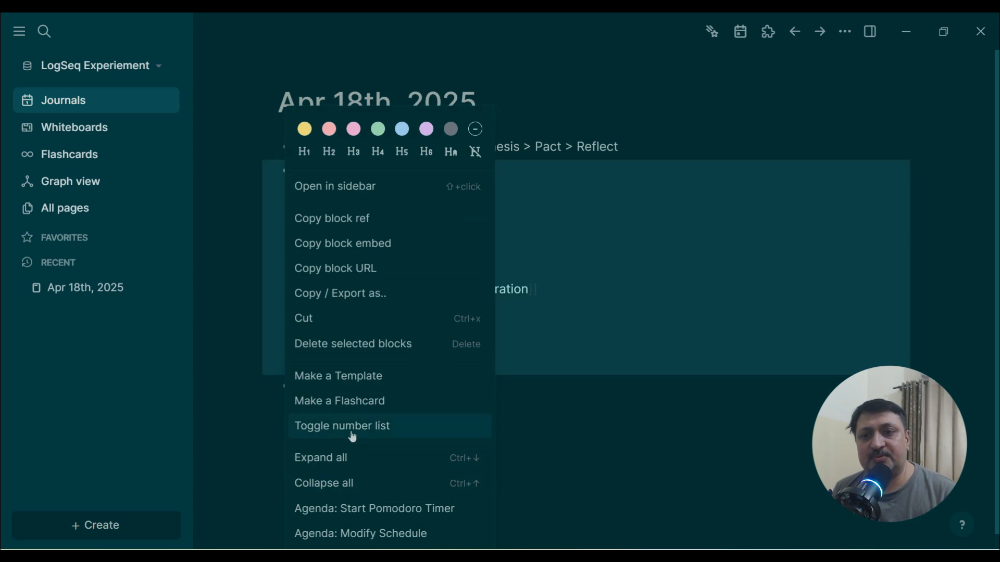
click(352, 382)
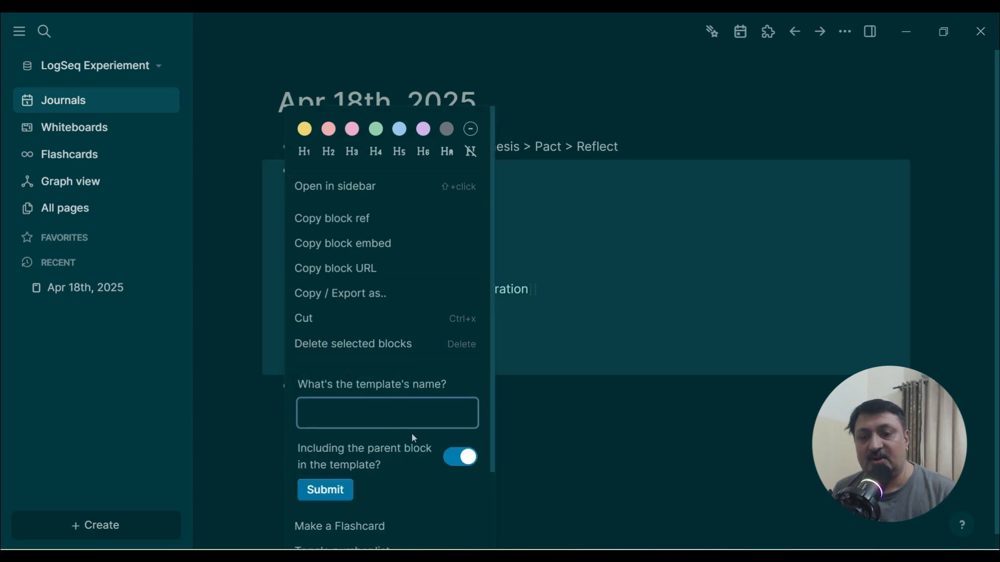
text(Ti)
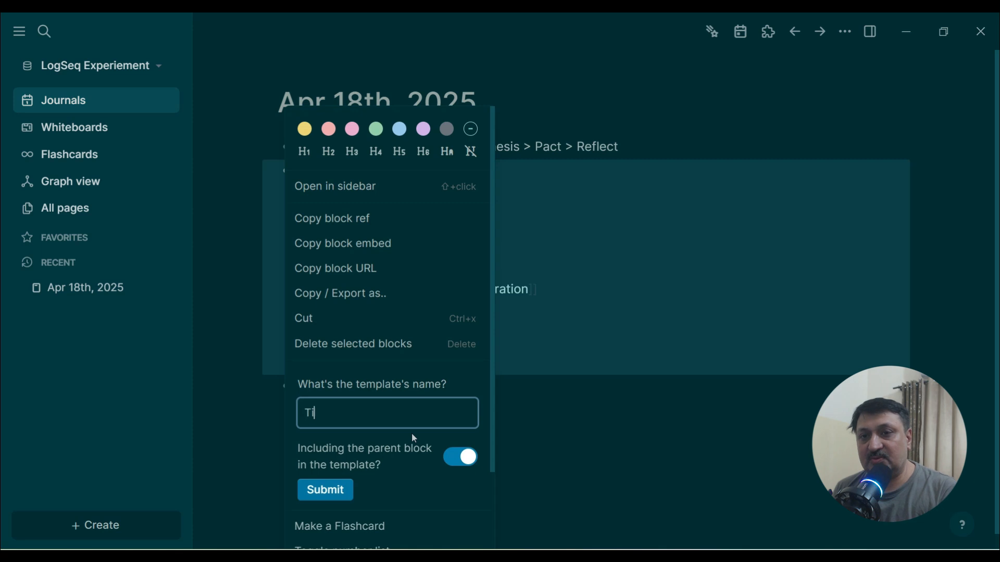
text(ny Experimee)
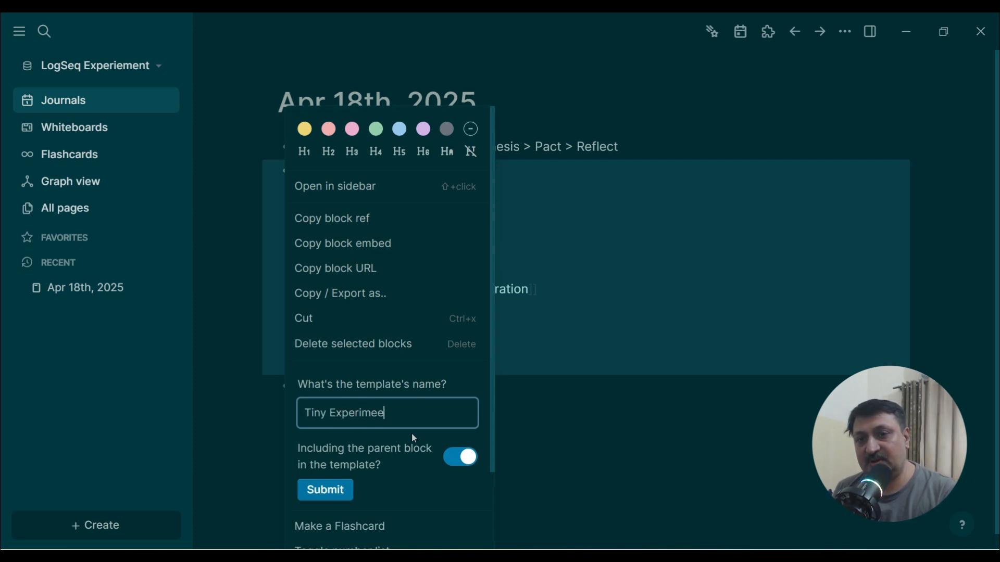
key(BackSpace)
text(nt)
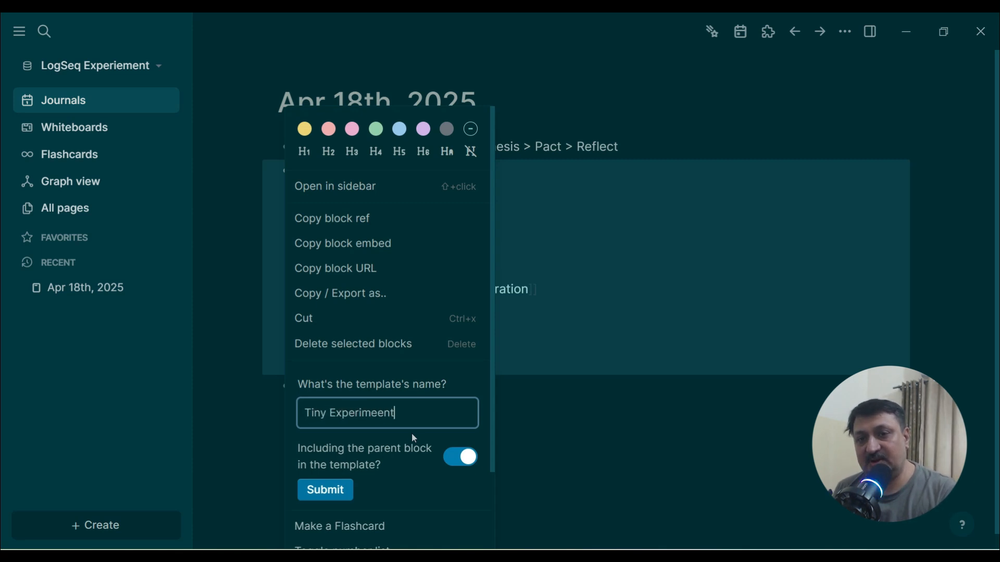
click(332, 493)
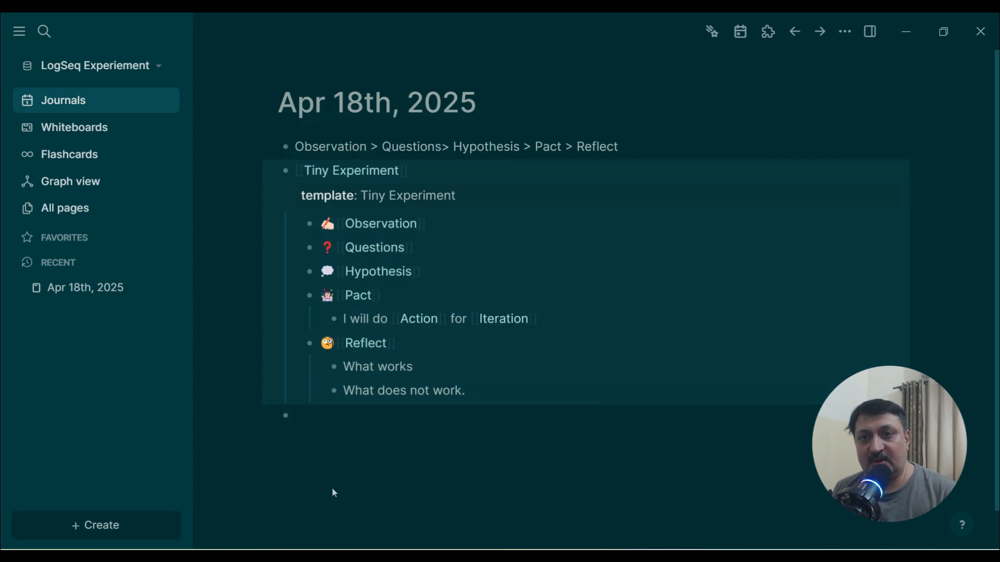
Step: Add a Tinny Experiment - Fitness page-link block below the template and open that page
click(412, 483)
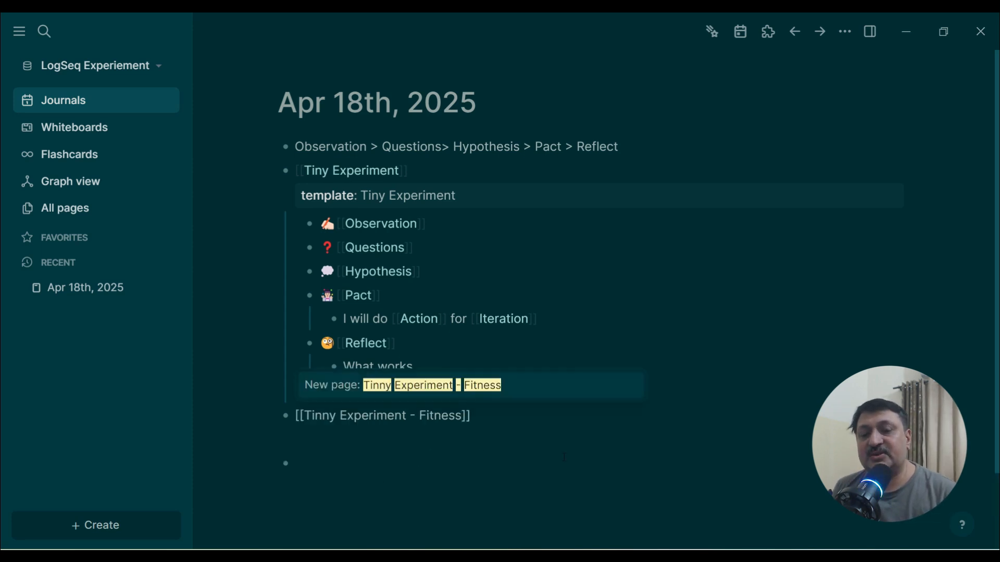
click(521, 462)
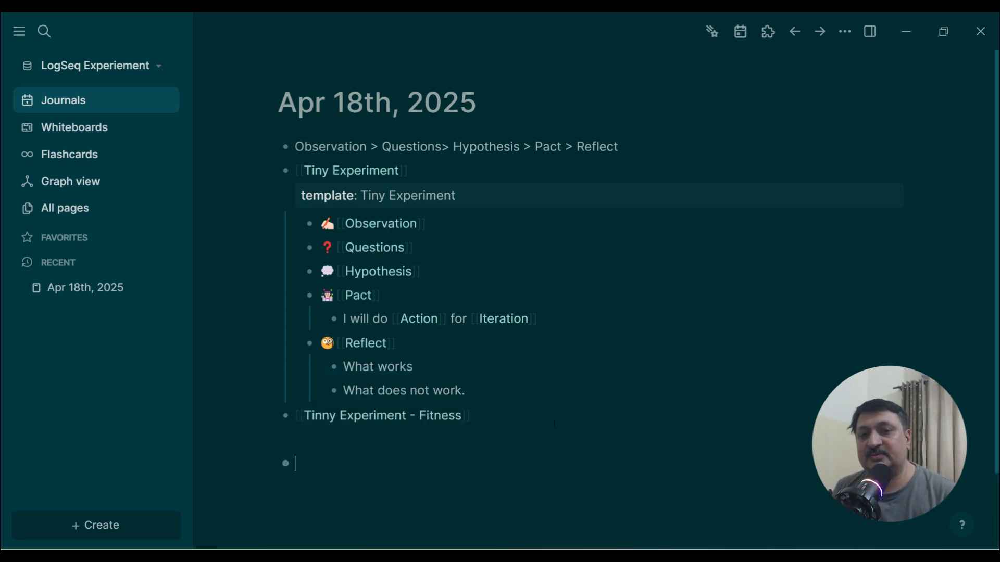
click(342, 417)
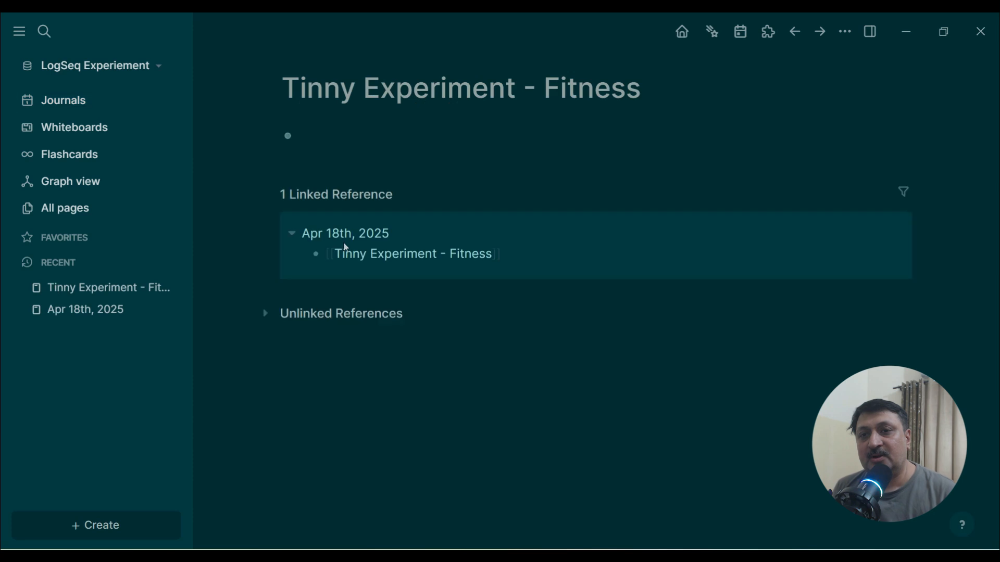
Step: Insert the Tiny Experiment template into the new page's first block
text(/tem)
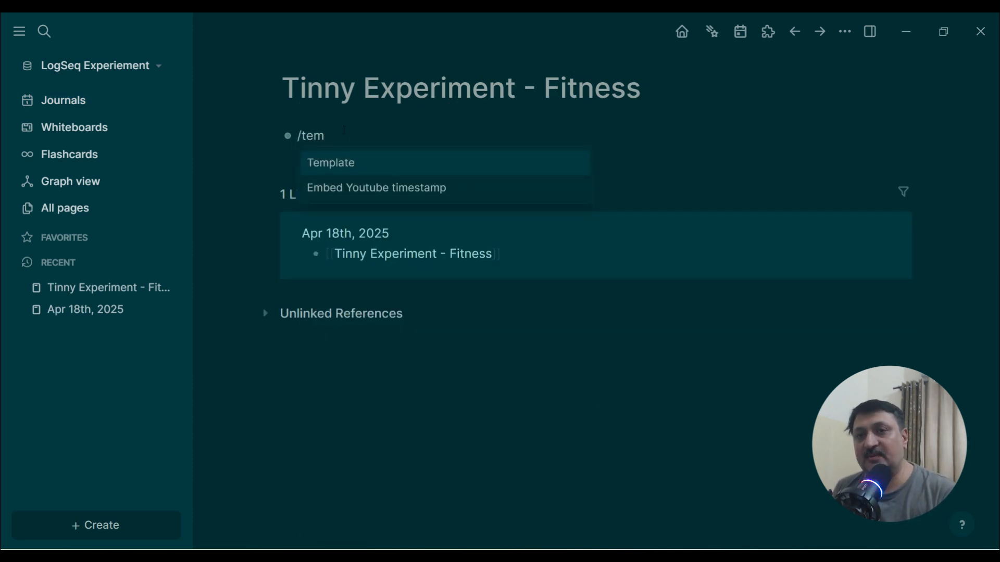
key(Return)
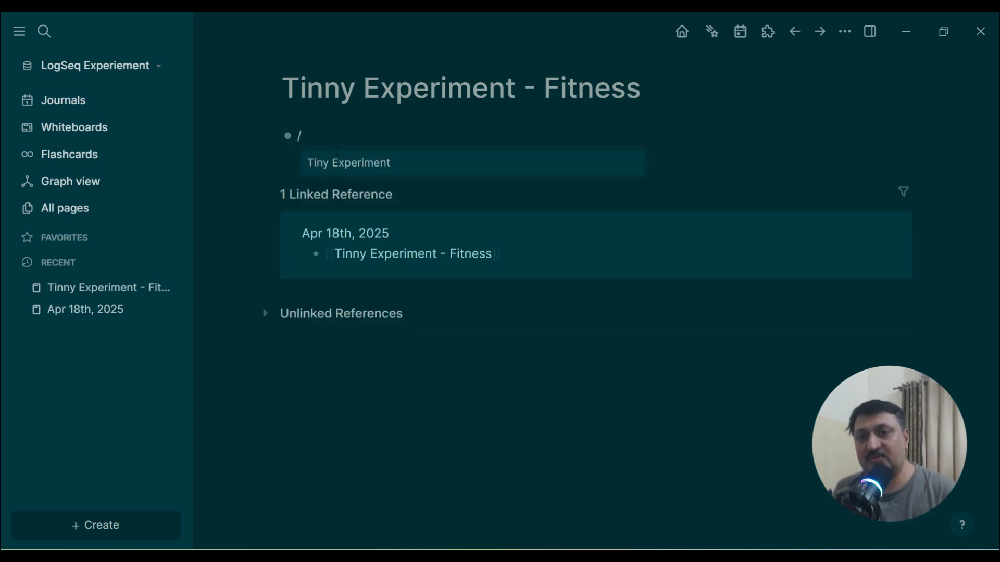
click(336, 172)
click(520, 179)
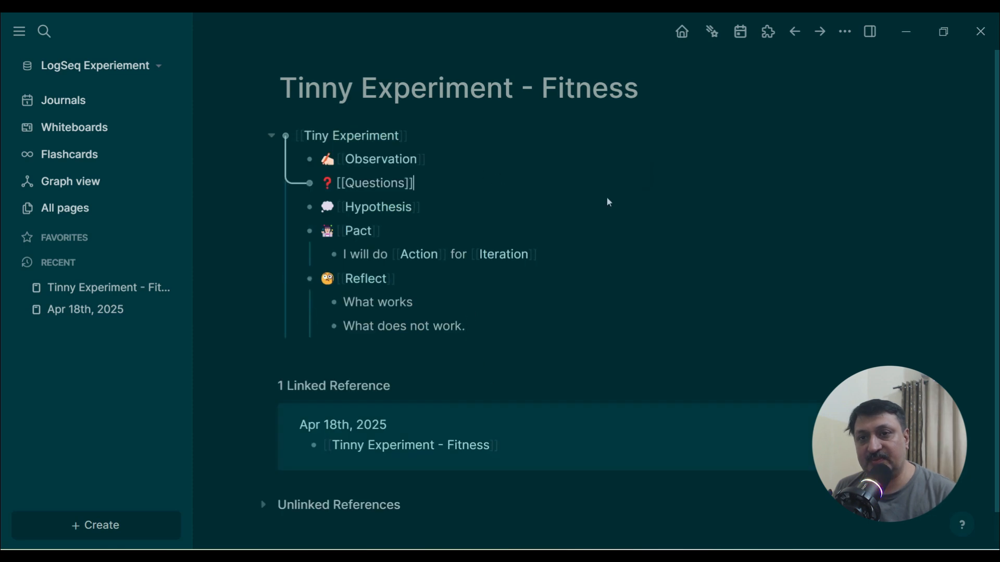
Step: Paste three observation notes as indented children under Observation
click(488, 151)
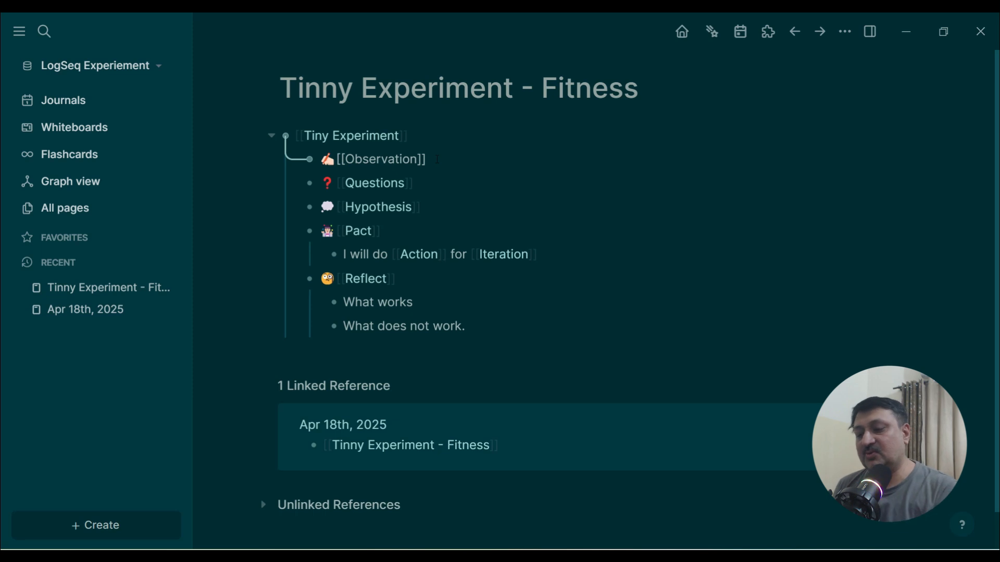
key(Return)
key(Tab)
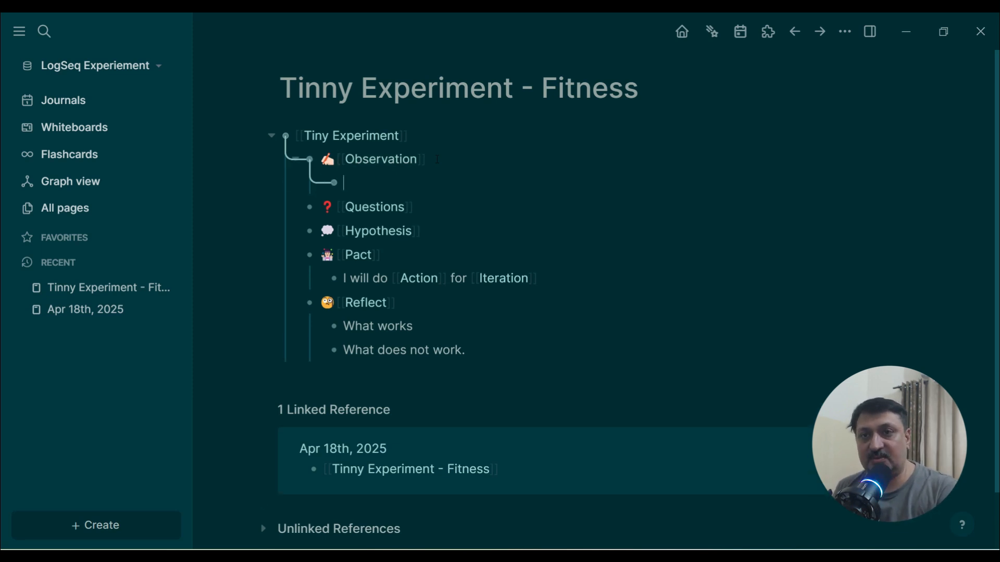
text(I am getting extra weight. Feel tired and feel lazy. Look not in Good Shape.)
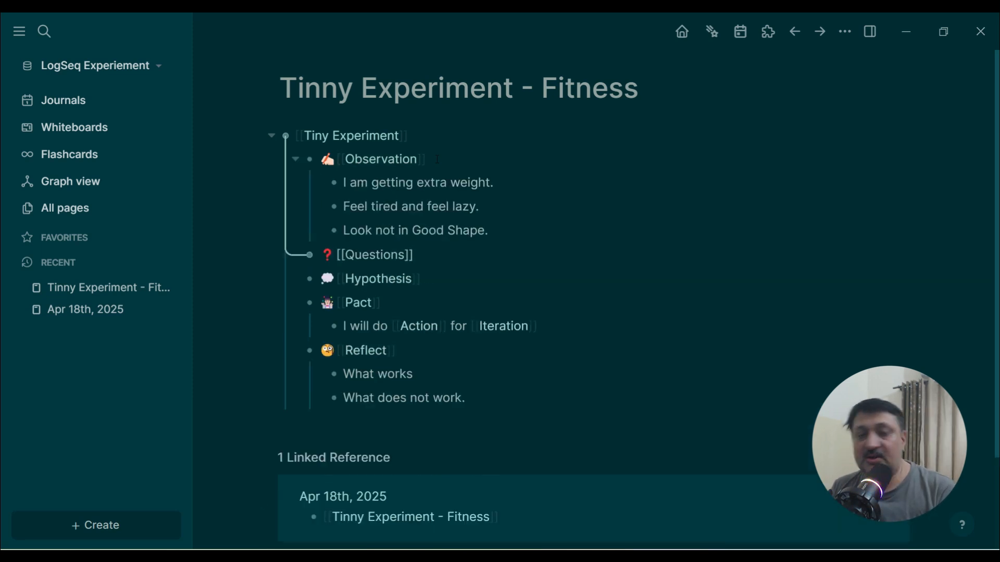
Step: Add a child under Questions reading What if I lose weight for 20 KG
key(Return)
key(Tab)
text(What)
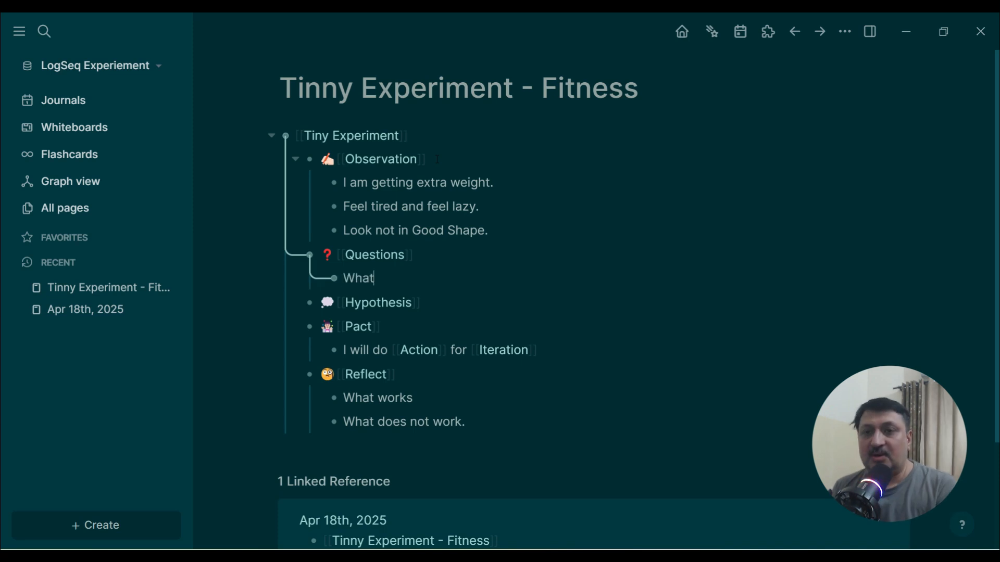
text( if I lose wi)
text(eight for 20 KG.)
Step: Add a second question reading What If I reduce my diet to 30 percent less what I have
key(Return)
text(What If )
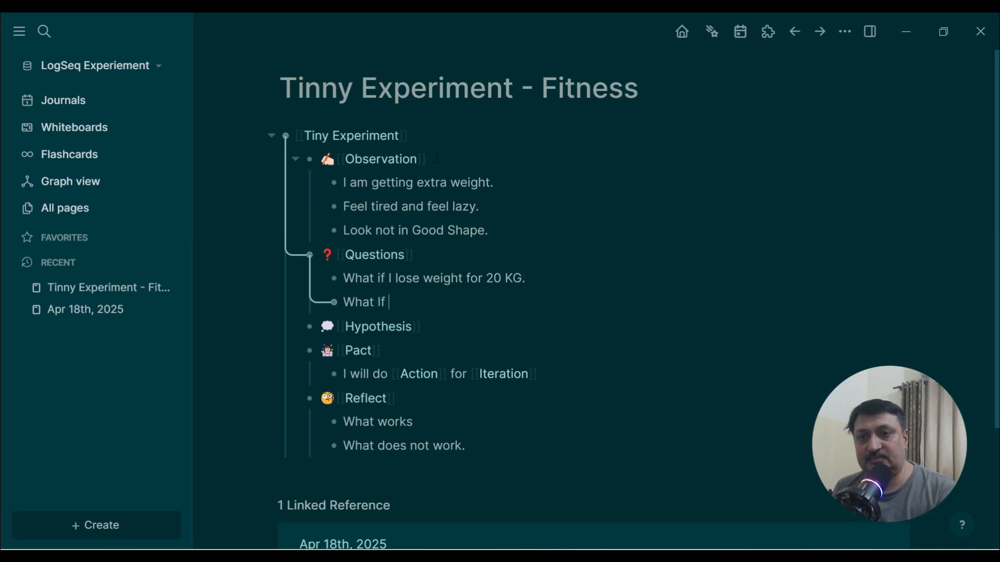
text(I red)
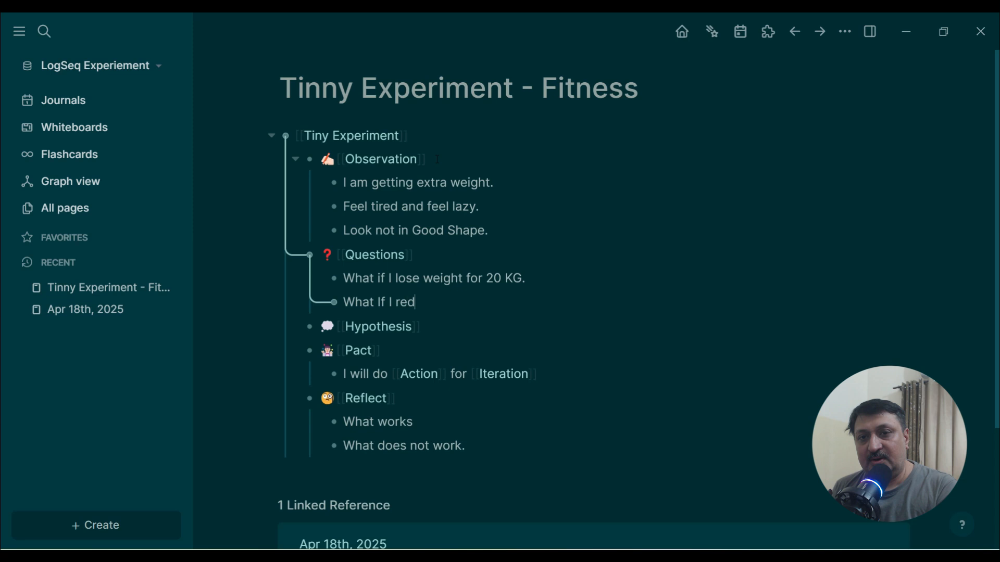
key(BackSpace)
text(duce my diet to 50)
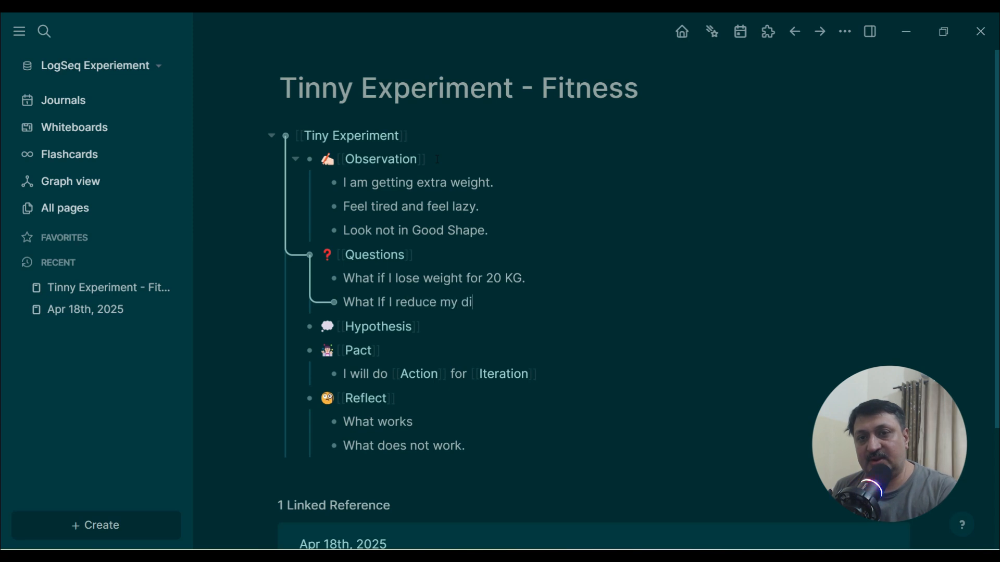
key(BackSpace)
key(BackSpace)
text(3)
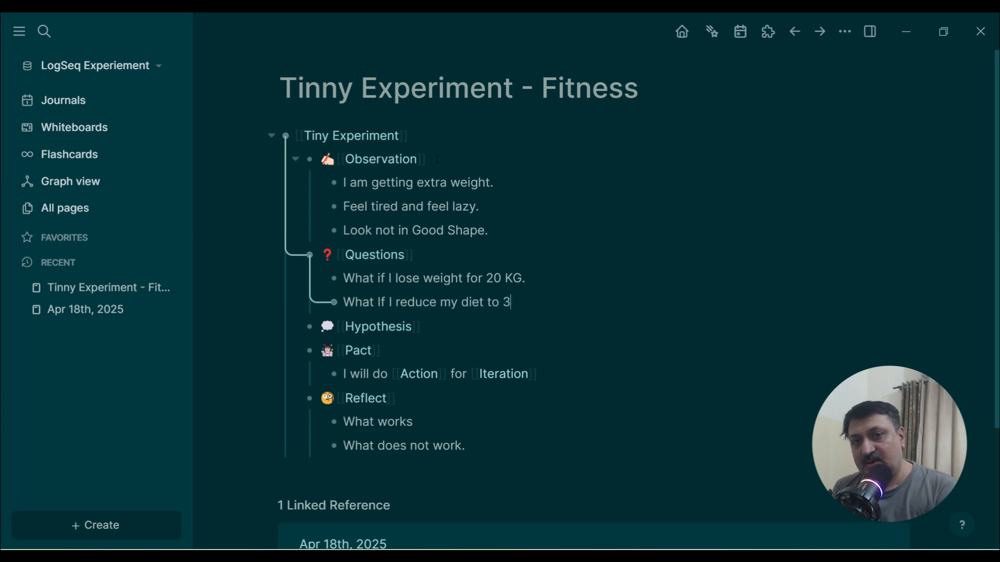
text(0 percent leess what I ha)
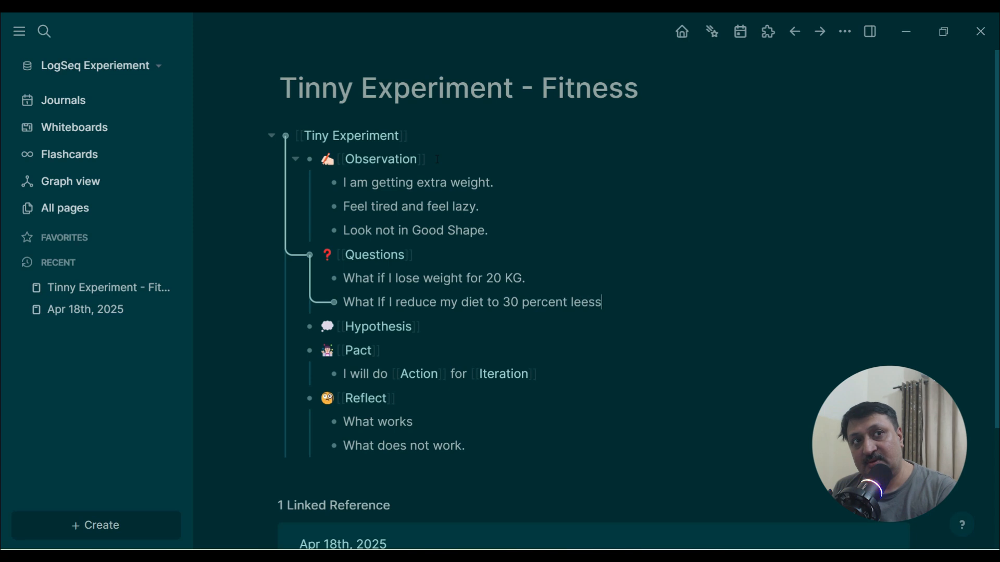
key(BackSpace)
key(BackSpace)
key(BackSpace)
key(BackSpace)
key(BackSpace)
key(BackSpace)
key(BackSpace)
key(BackSpace)
key(BackSpace)
key(BackSpace)
key(BackSpace)
key(BackSpace)
key(BackSpace)
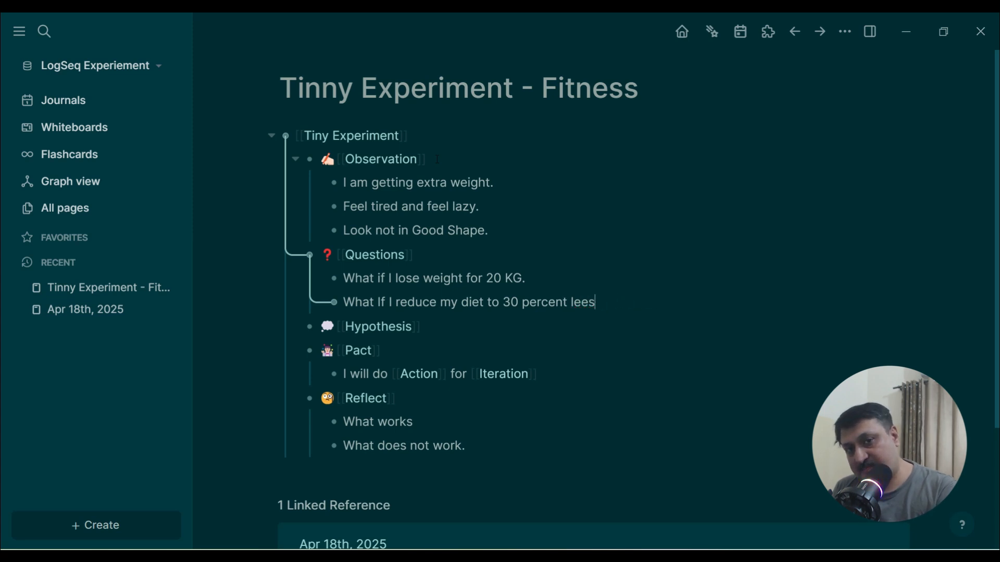
text(ss what I have)
Step: Start an indented child under Hypothesis reading I feel good
click(430, 328)
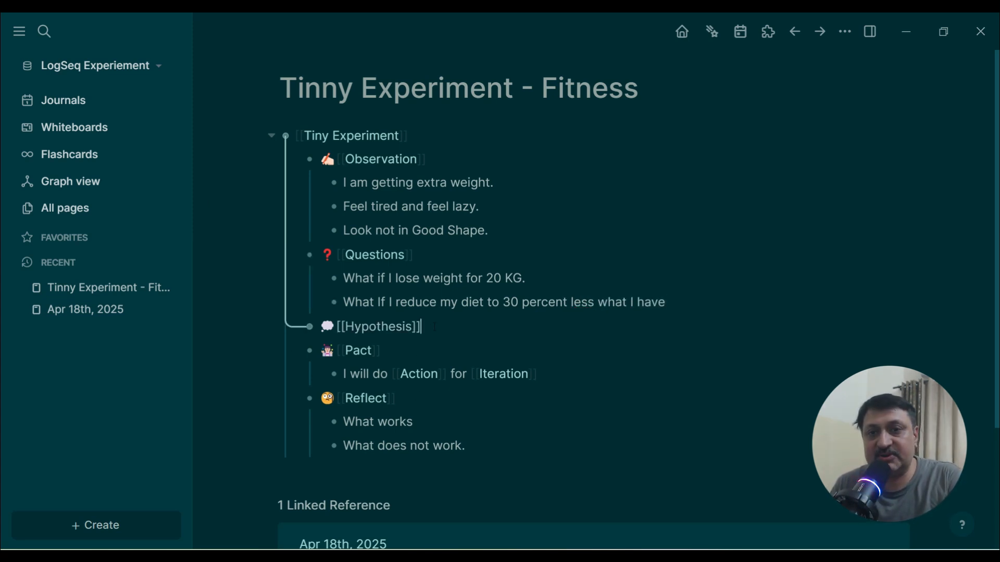
key(Return)
key(Tab)
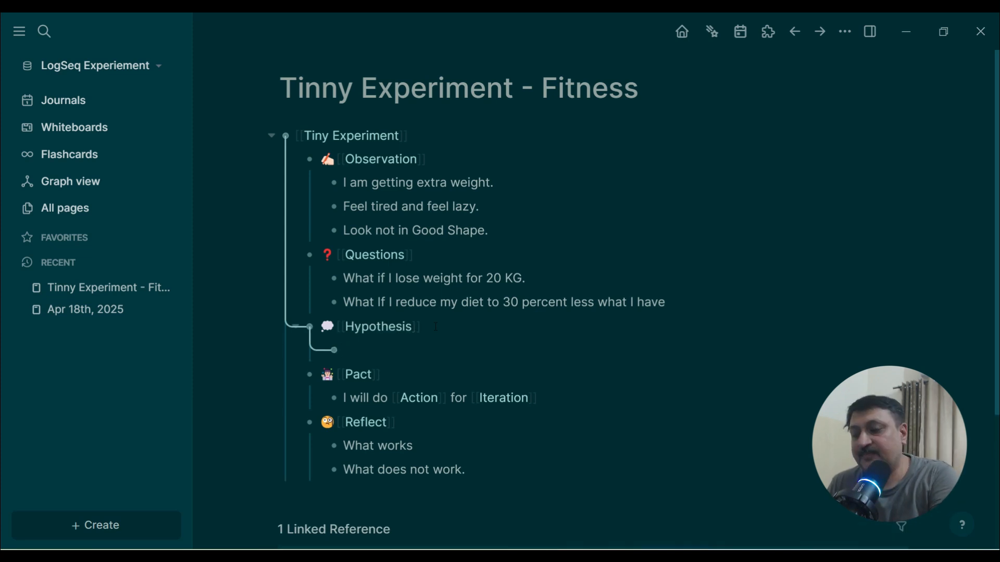
text(I feel good)
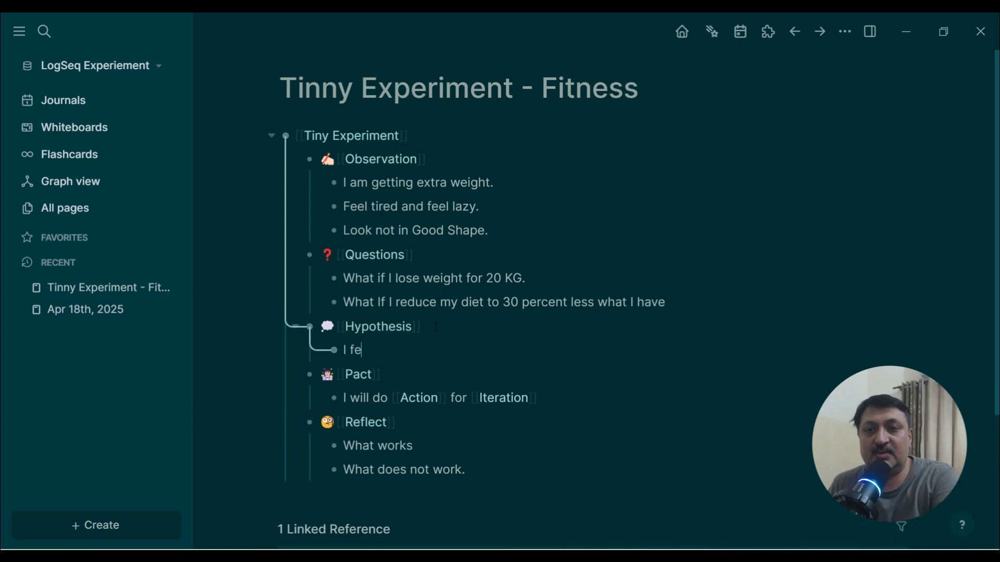